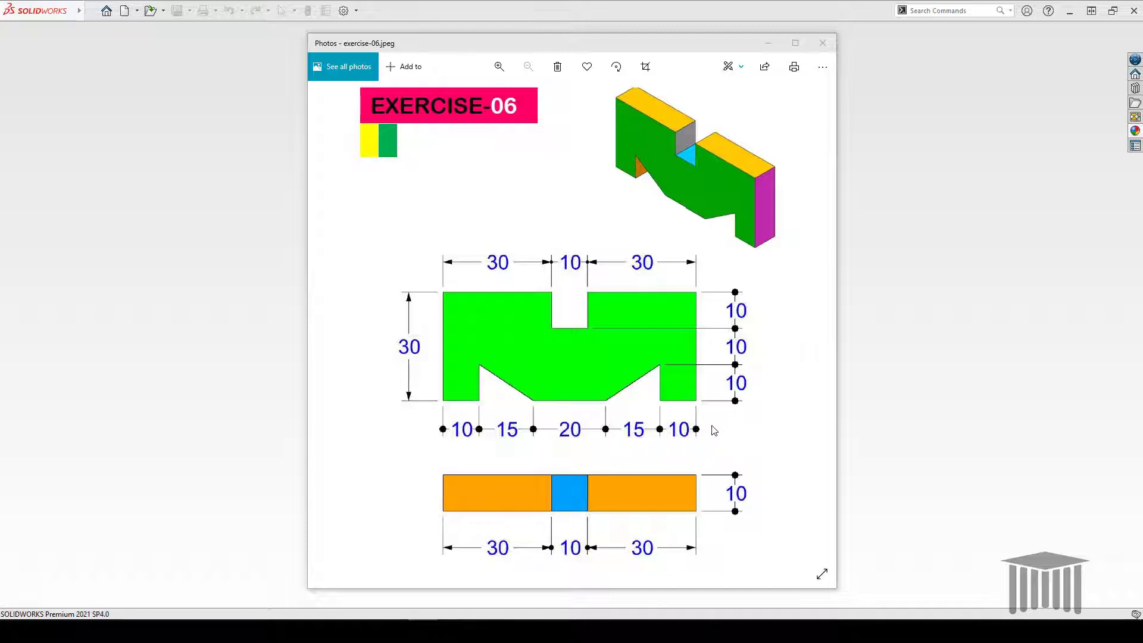
Create a new part and sketch a center rectangle about 120 × 59 mm around the origin on the Front Plane.
left_click(124, 11)
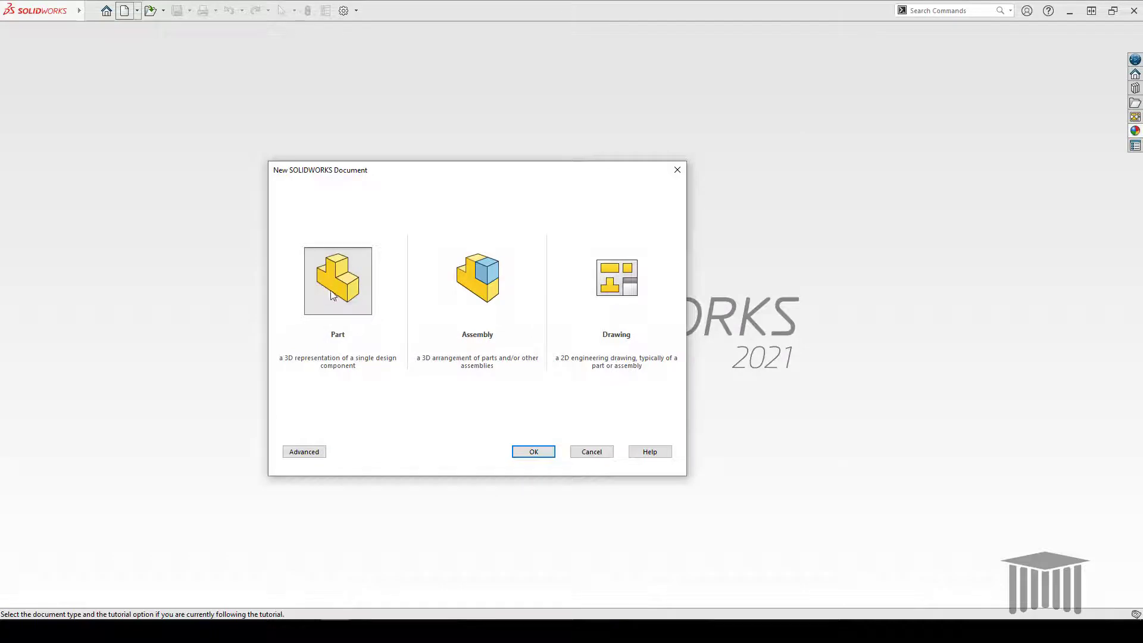
left_click(534, 452)
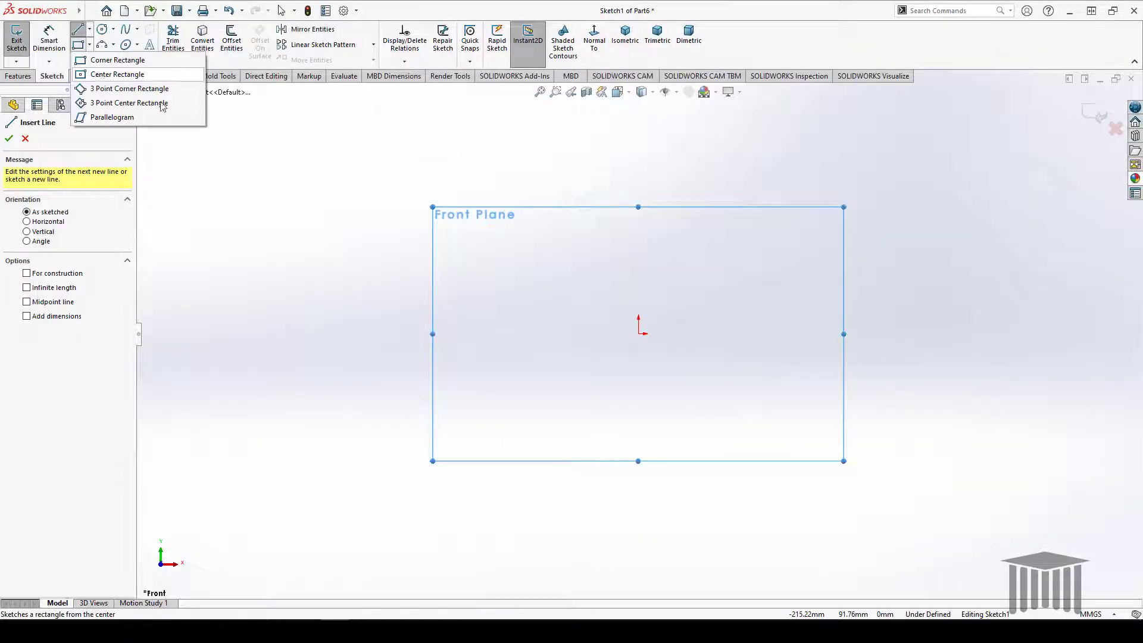
left_click(99, 76)
left_click(639, 334)
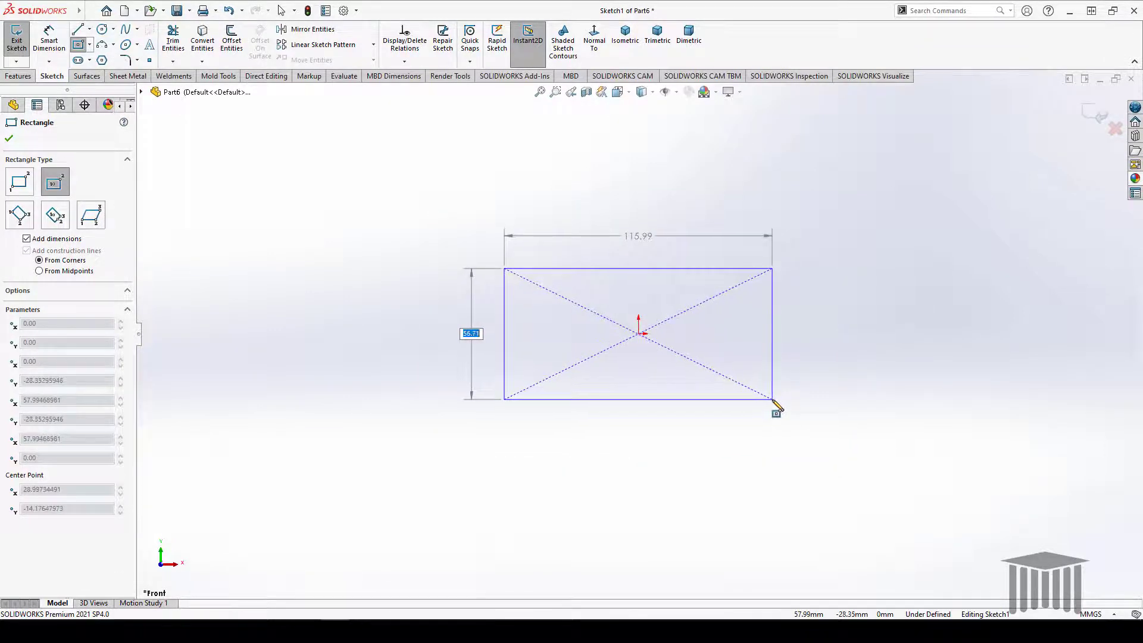
left_click(777, 402)
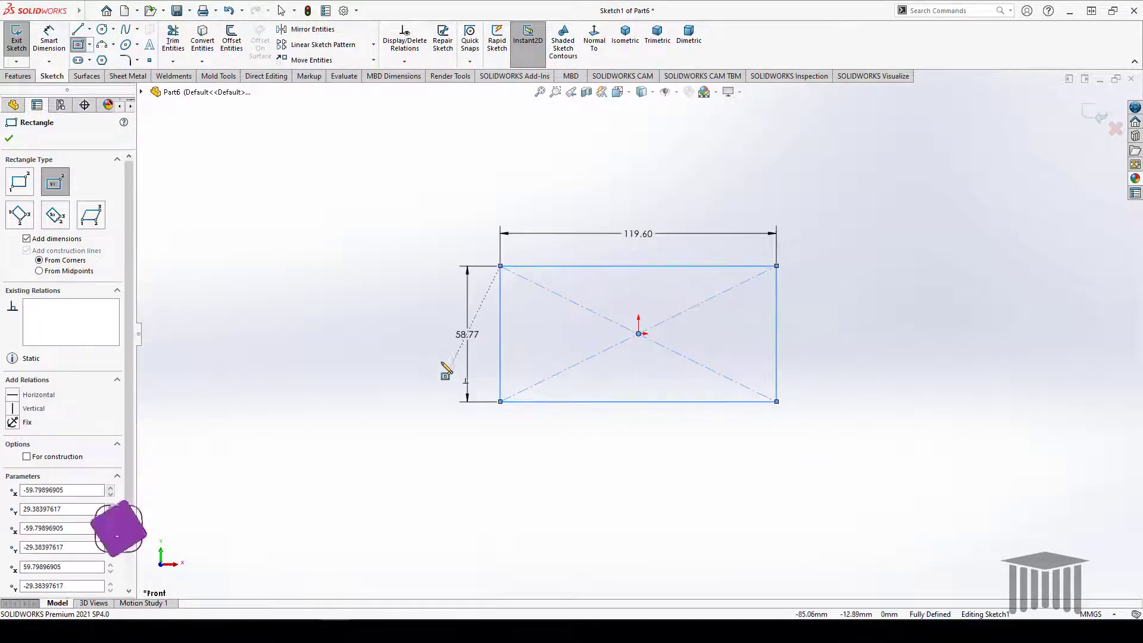
key("Escape")
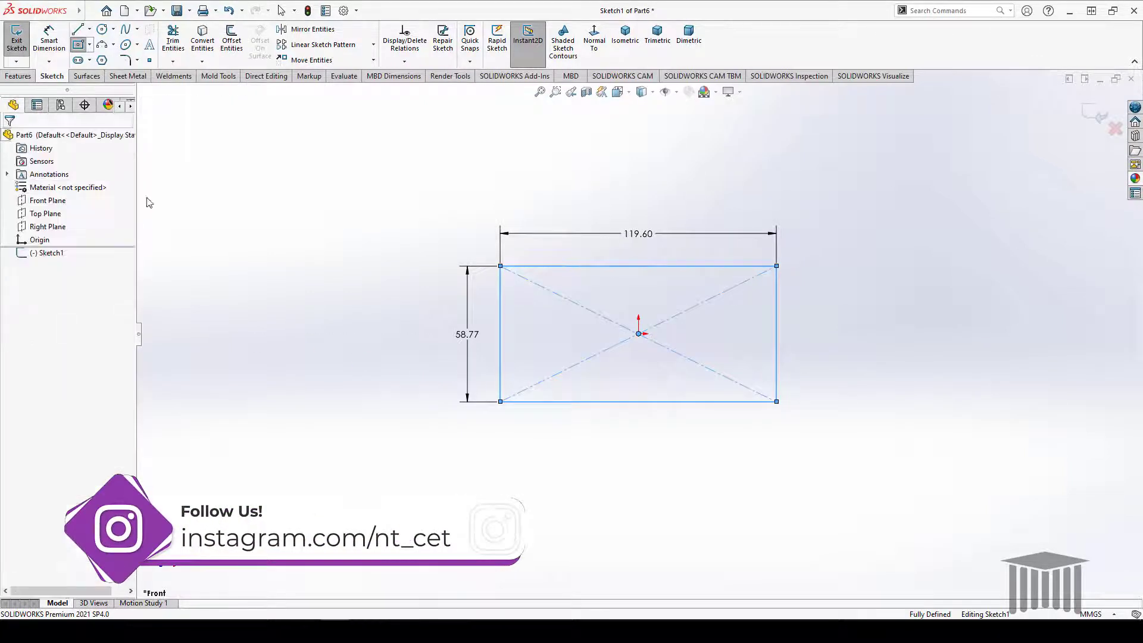
Set the rectangle's width to 70 mm and its height to 30 mm.
double_click(645, 237)
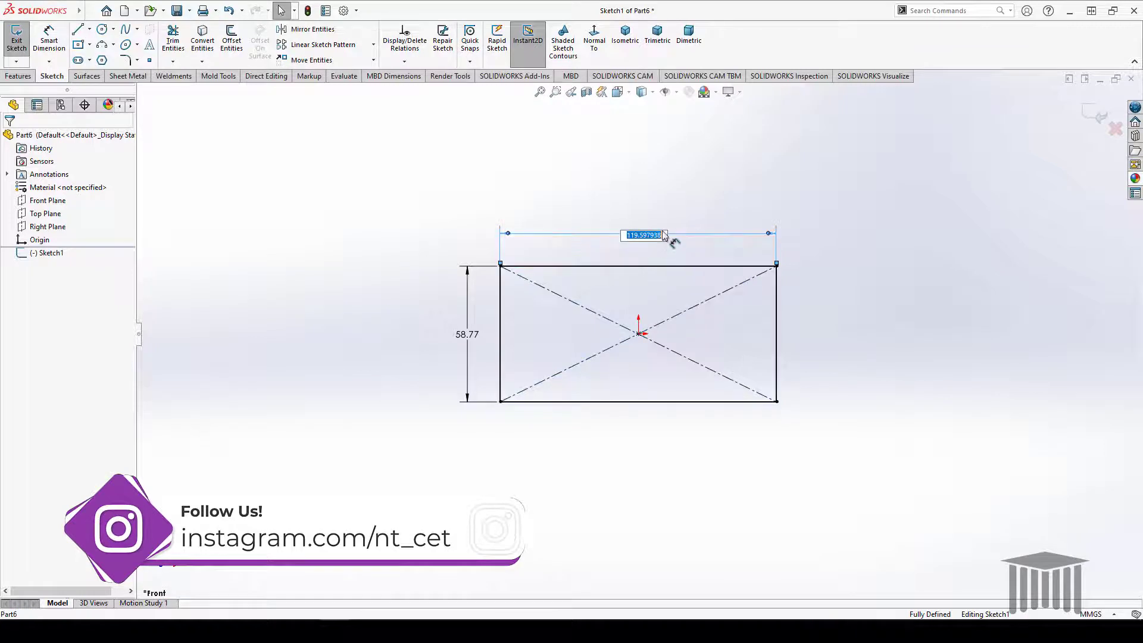
type("70")
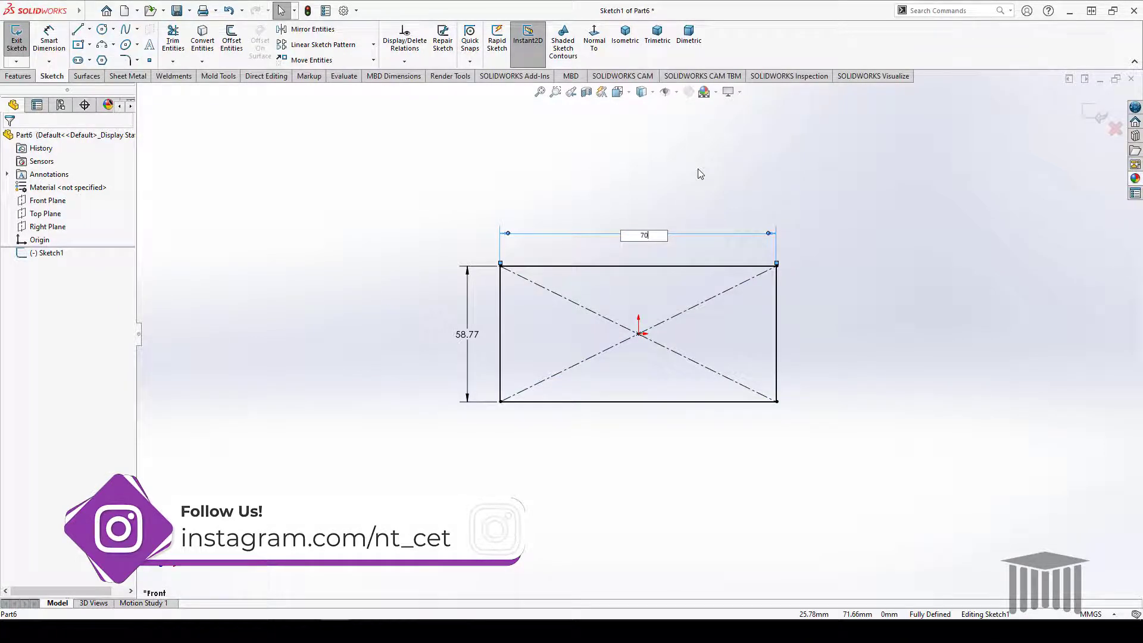
key("Return")
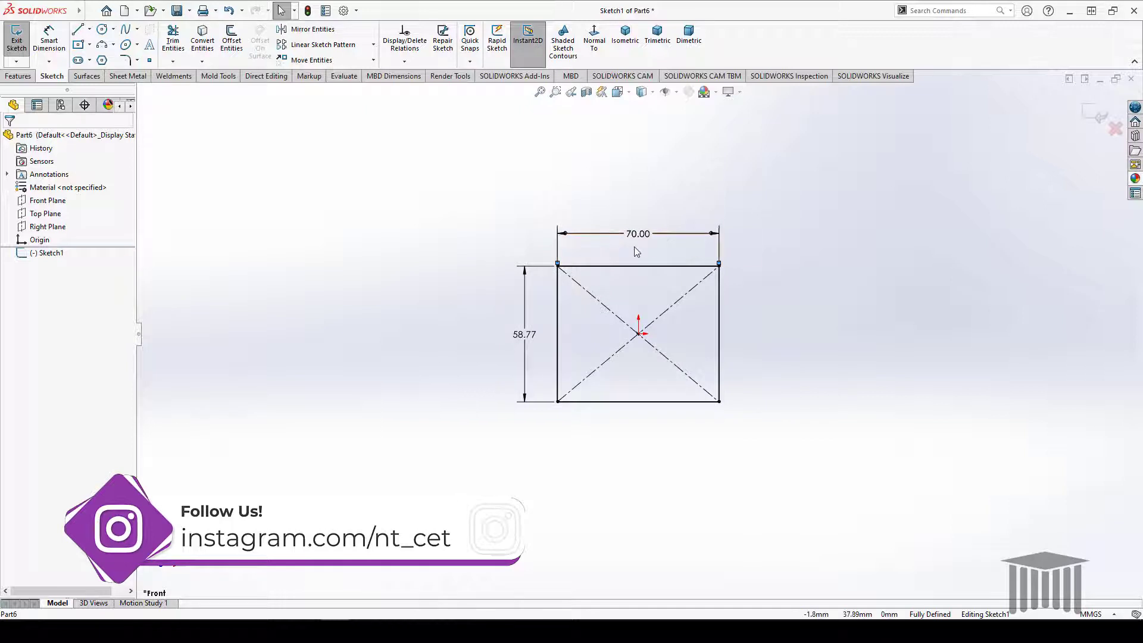
left_click(524, 334)
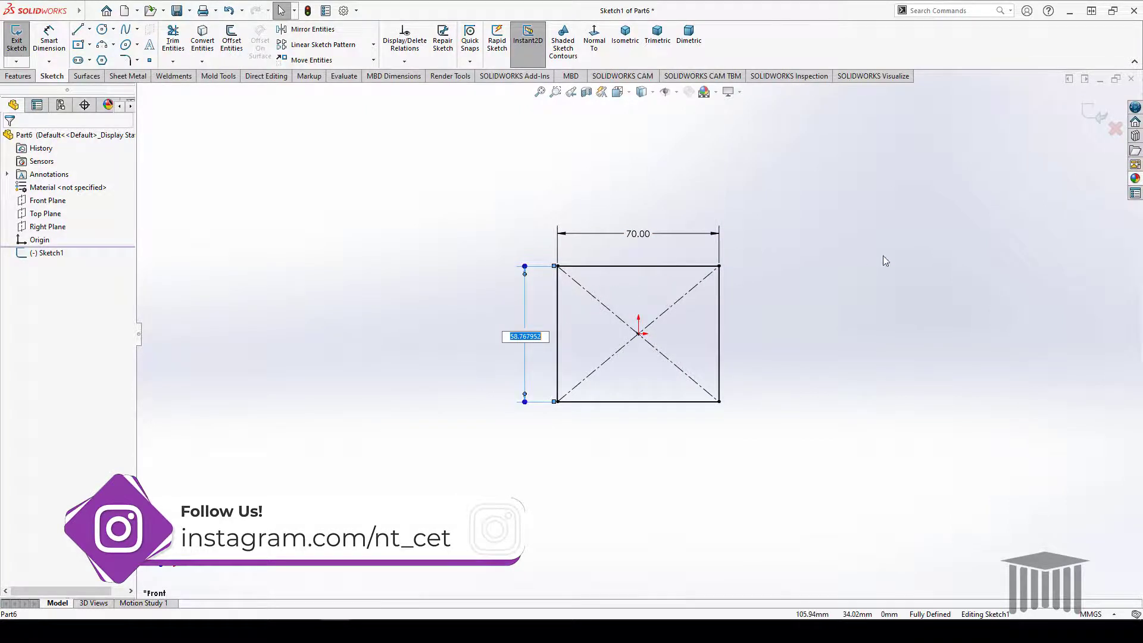
type("30")
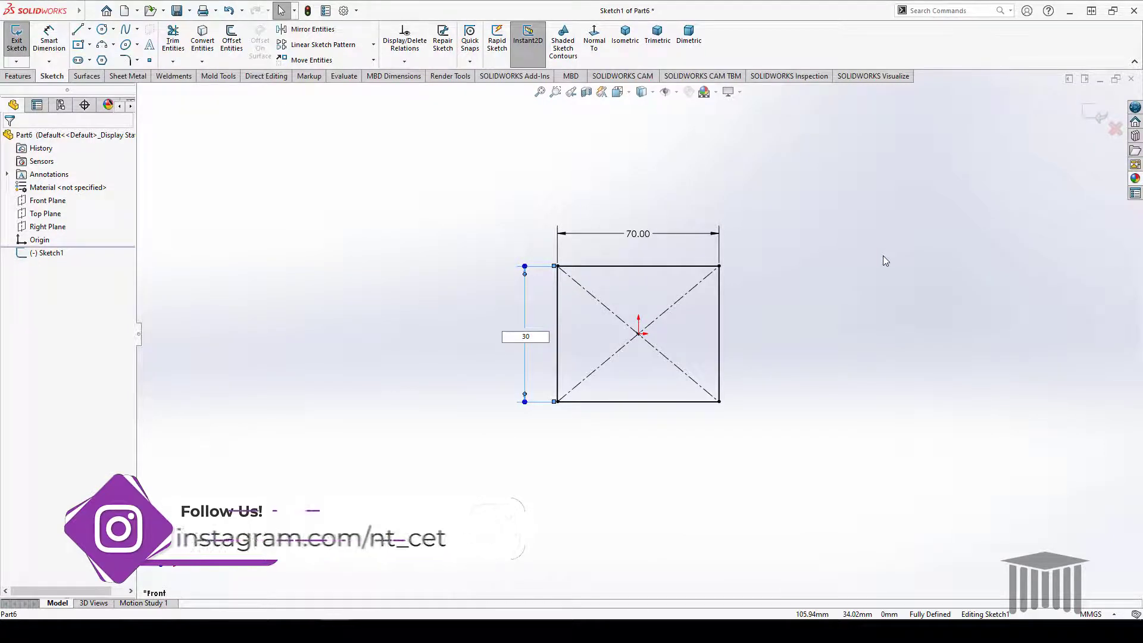
key("Return")
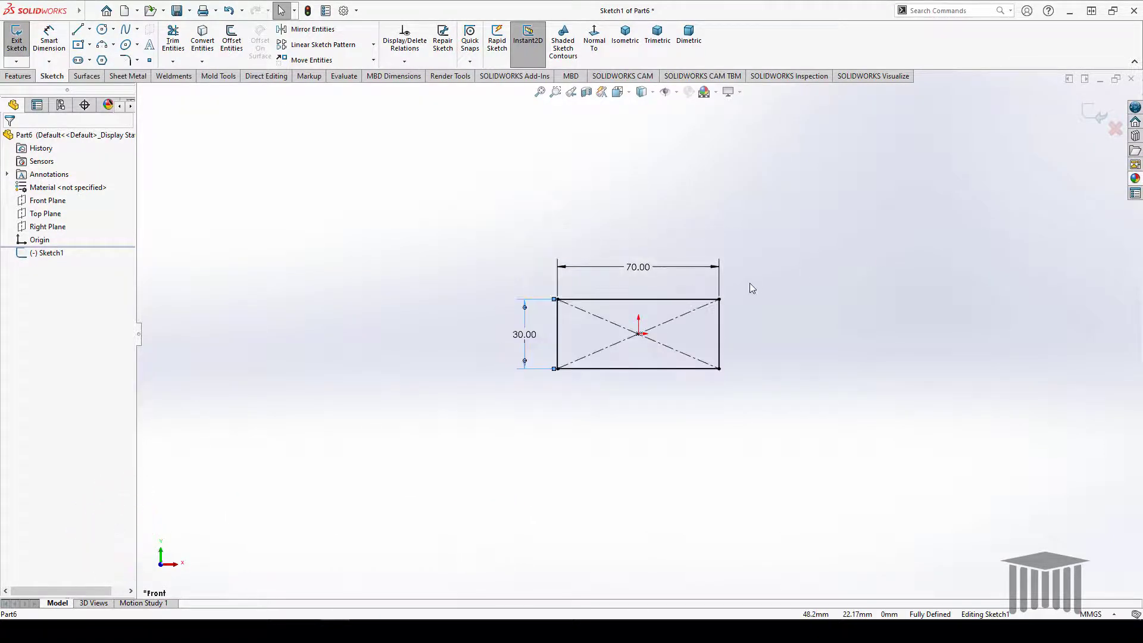
Sketch a center rectangle about 5 × 8 mm centred on the midpoint of the large rectangle's top edge.
scroll(678, 411, "down", 3)
scroll(627, 274, "down", 2)
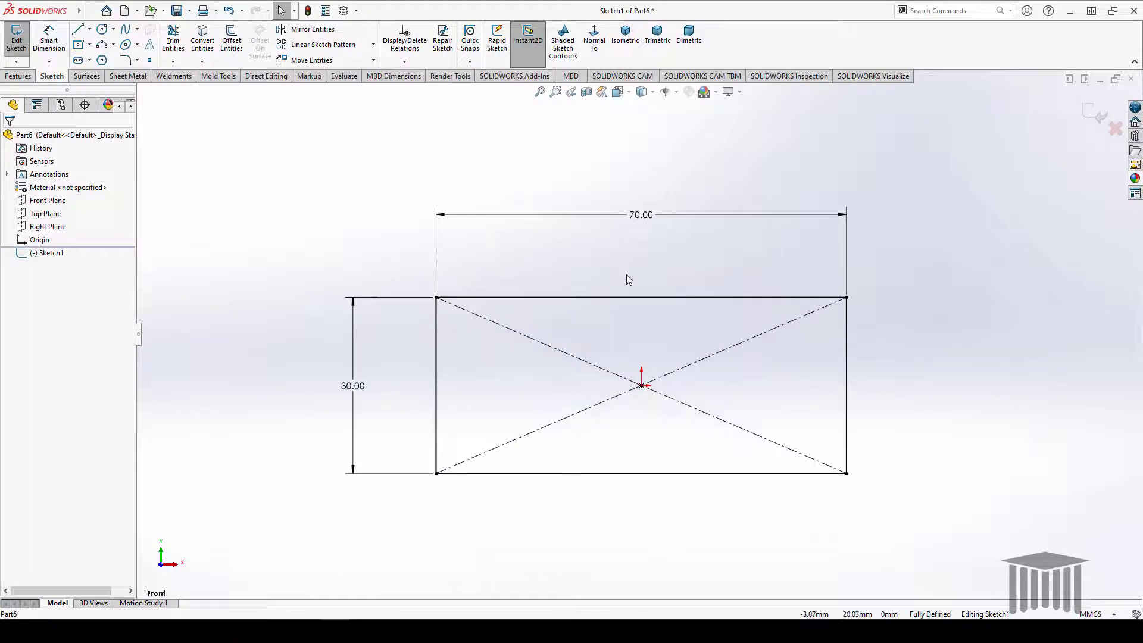
scroll(667, 459, "down", 2)
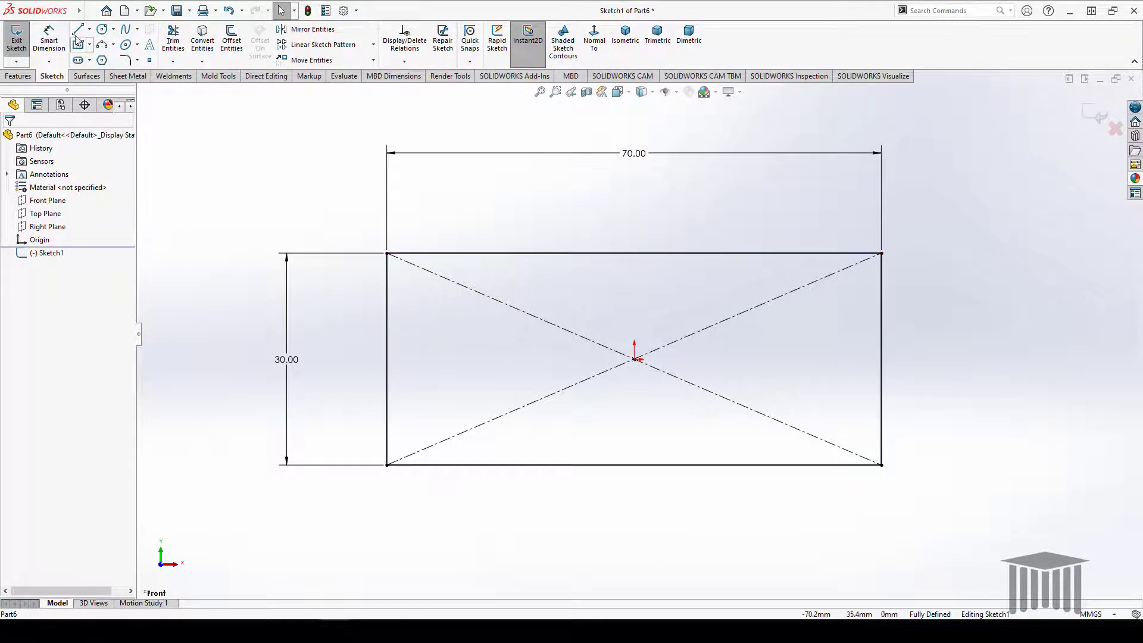
left_click(90, 47)
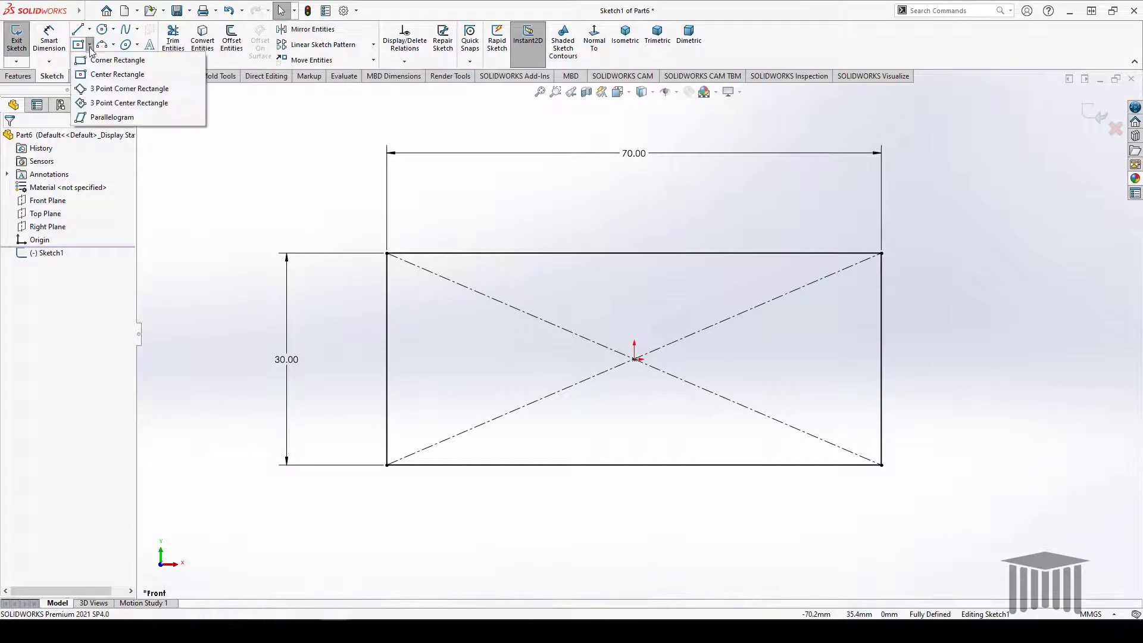
left_click(101, 79)
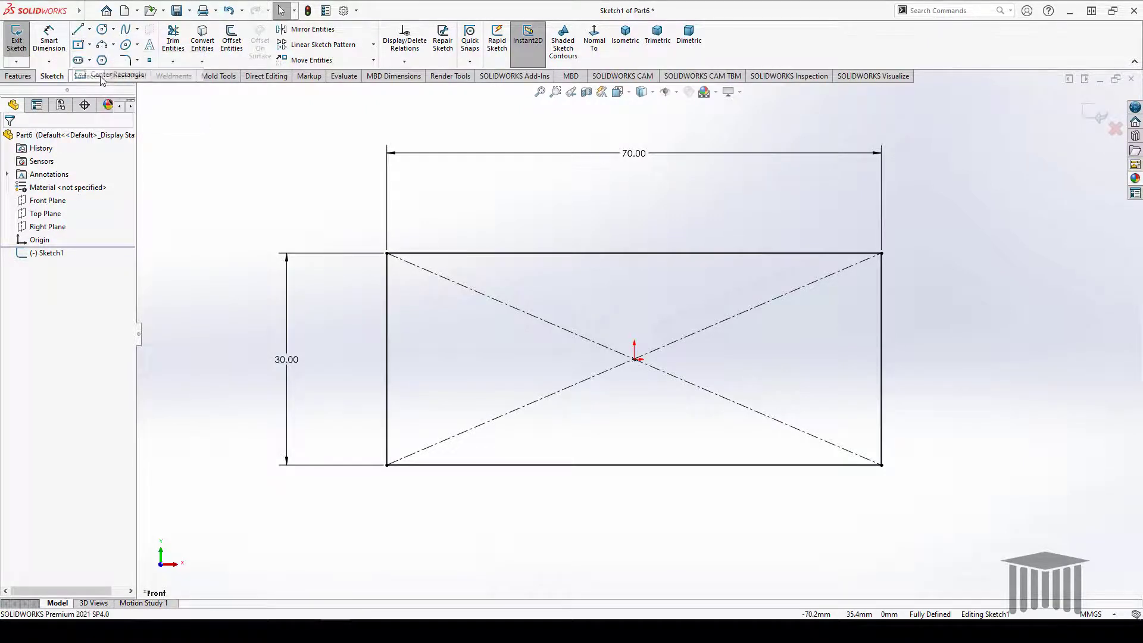
left_click(634, 253)
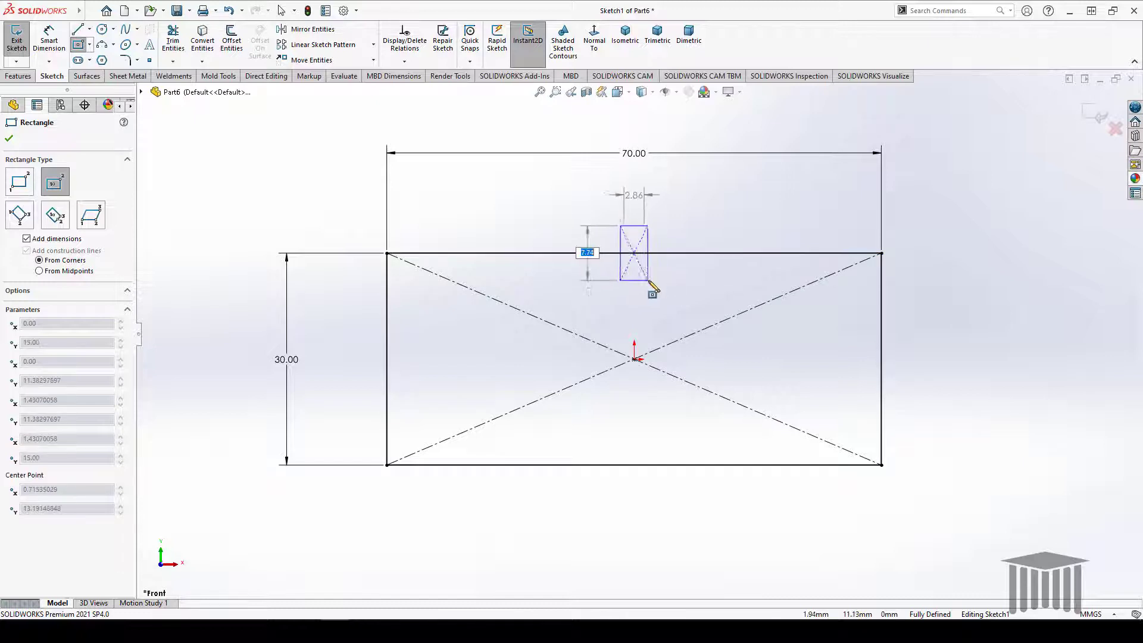
left_click(653, 281)
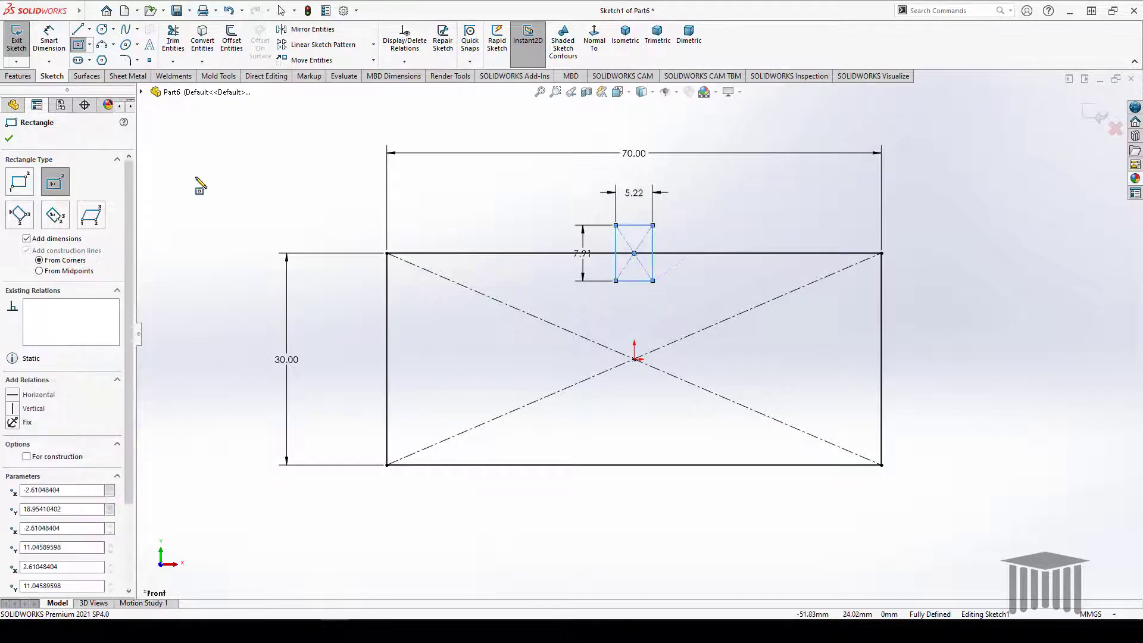
left_click(9, 138)
Set the small rectangle's width to 10 mm and its height to 20 mm.
left_click(58, 51)
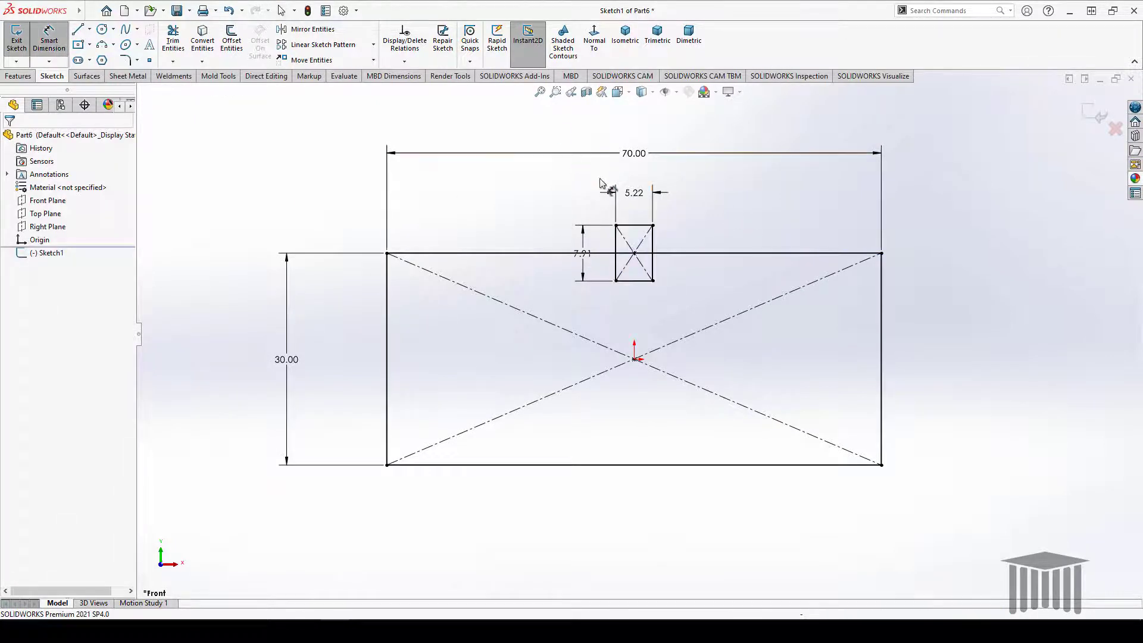
left_click(641, 199)
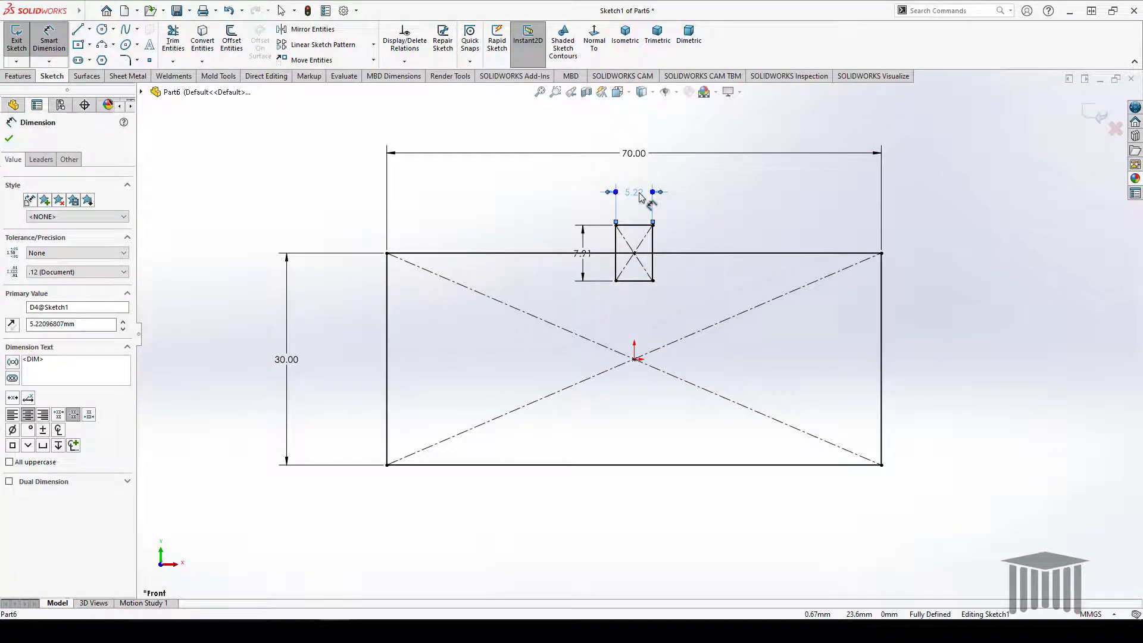
left_click(639, 193)
left_click(636, 194)
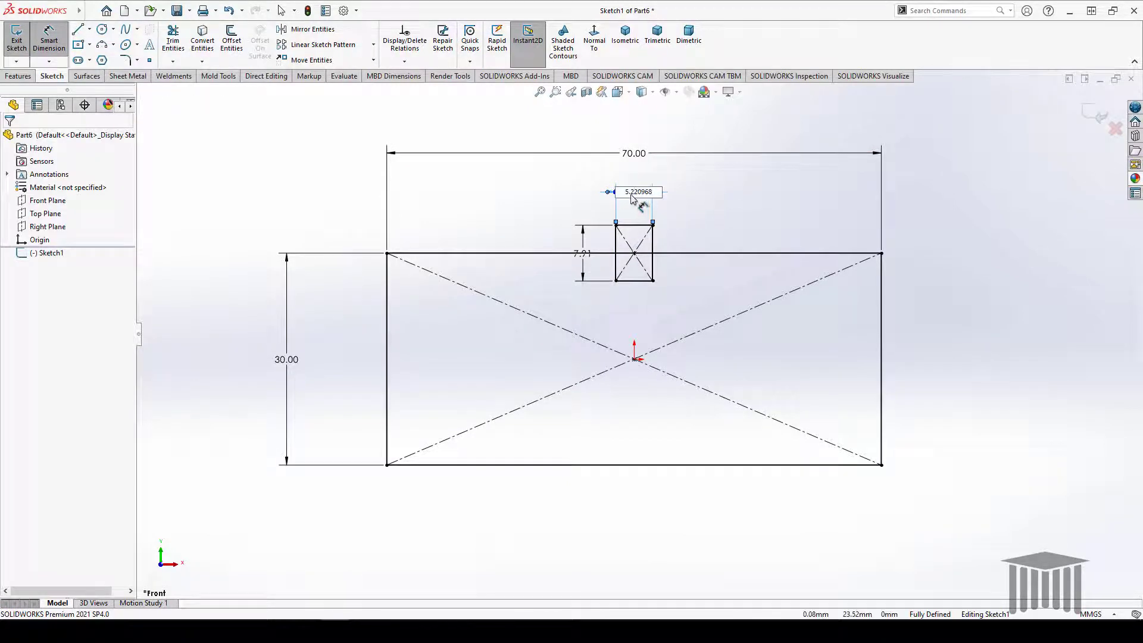
left_click_drag(625, 194, 653, 194)
type("10")
key("Return")
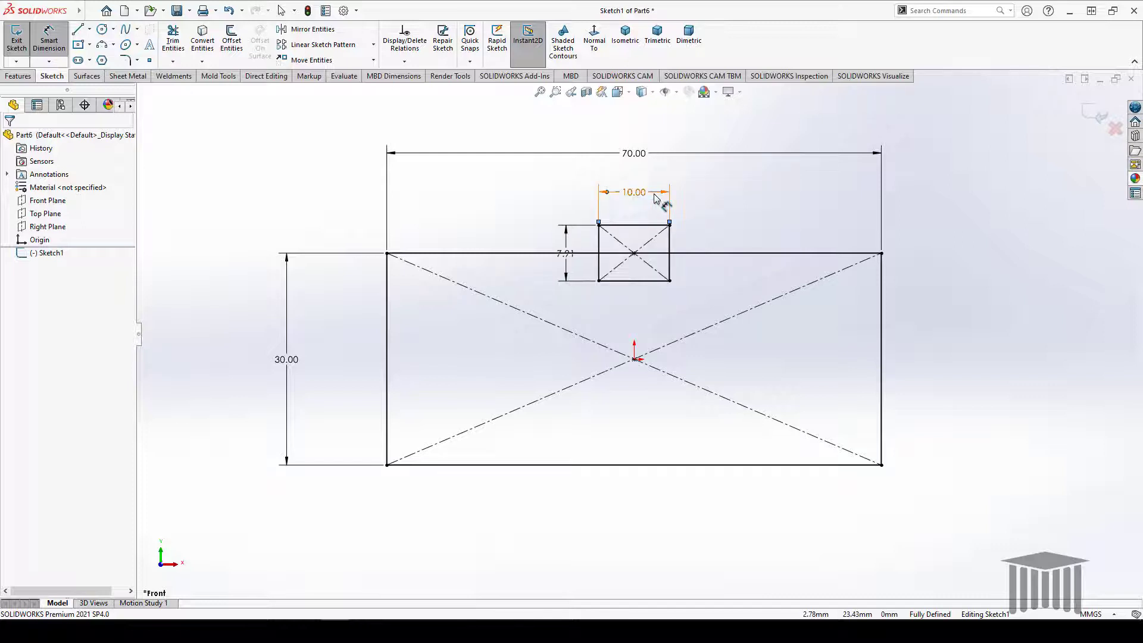
left_click(553, 271)
type("20")
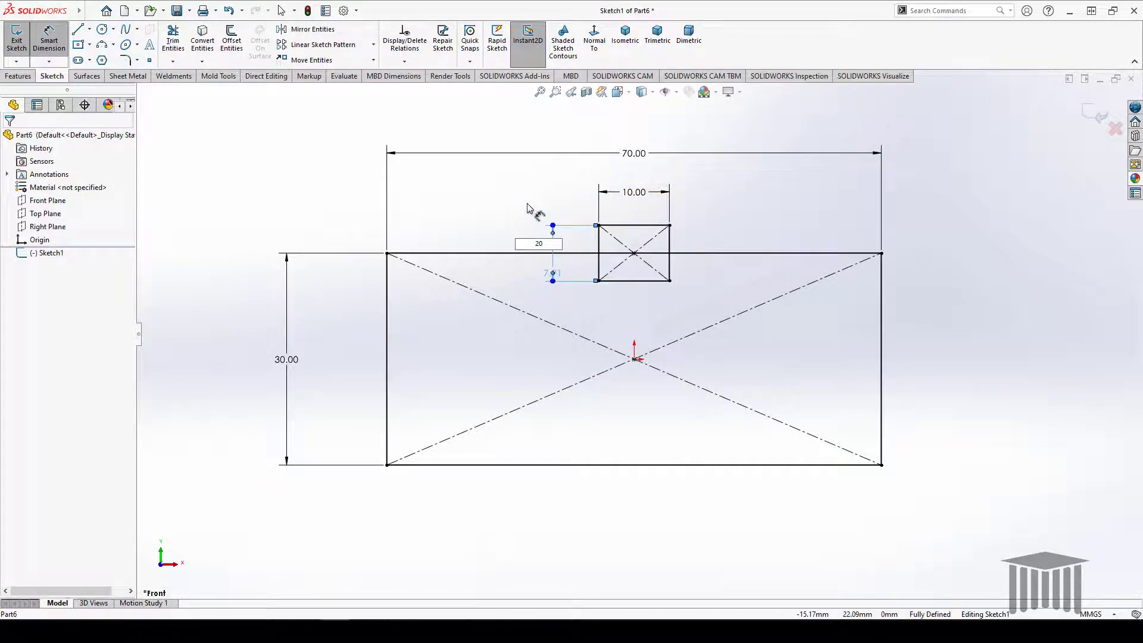
key("Return")
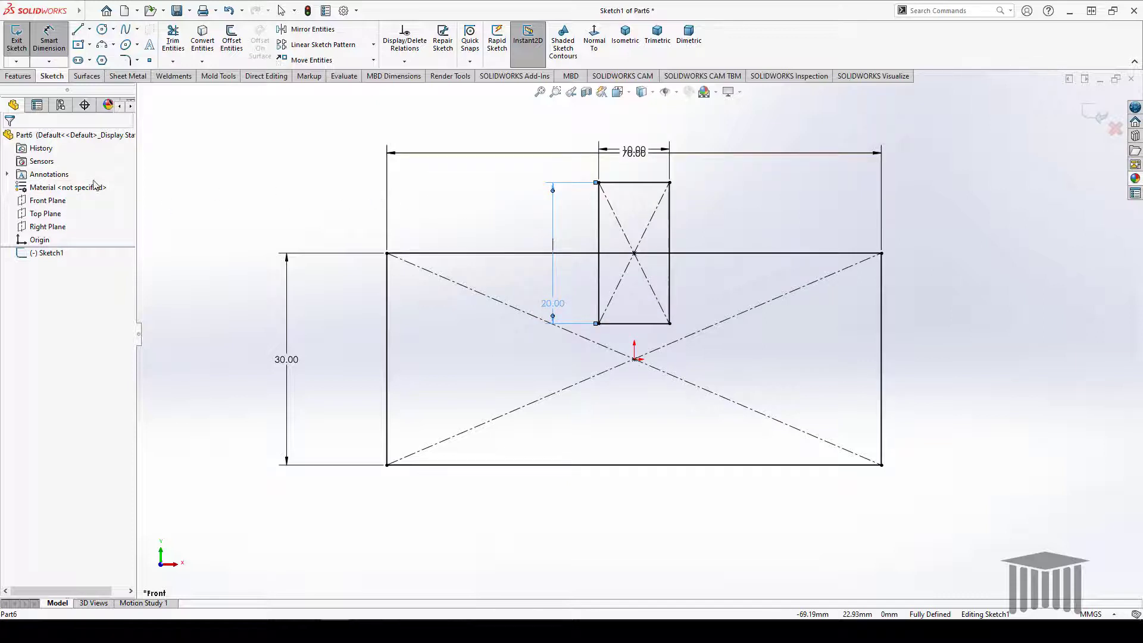
Trim the small rectangle's portion above the top edge and the edge segment inside it to form an open notch.
left_click(172, 40)
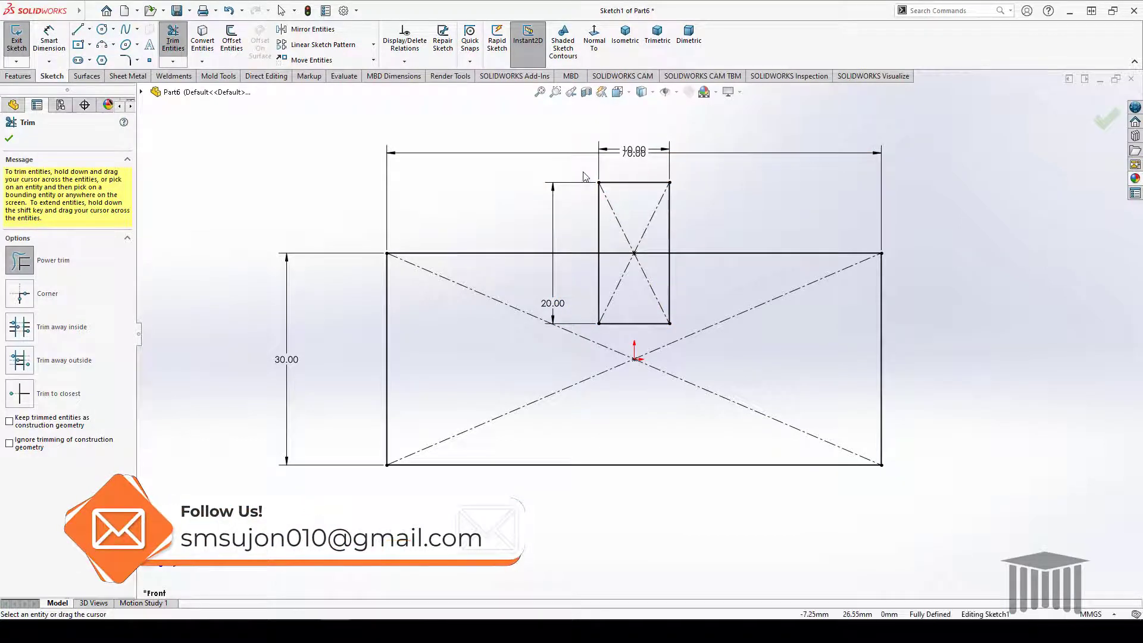
left_click_drag(586, 174, 603, 196)
mouse_move(679, 238)
left_mouse_down()
mouse_move(638, 215)
mouse_move(585, 219)
left_mouse_up()
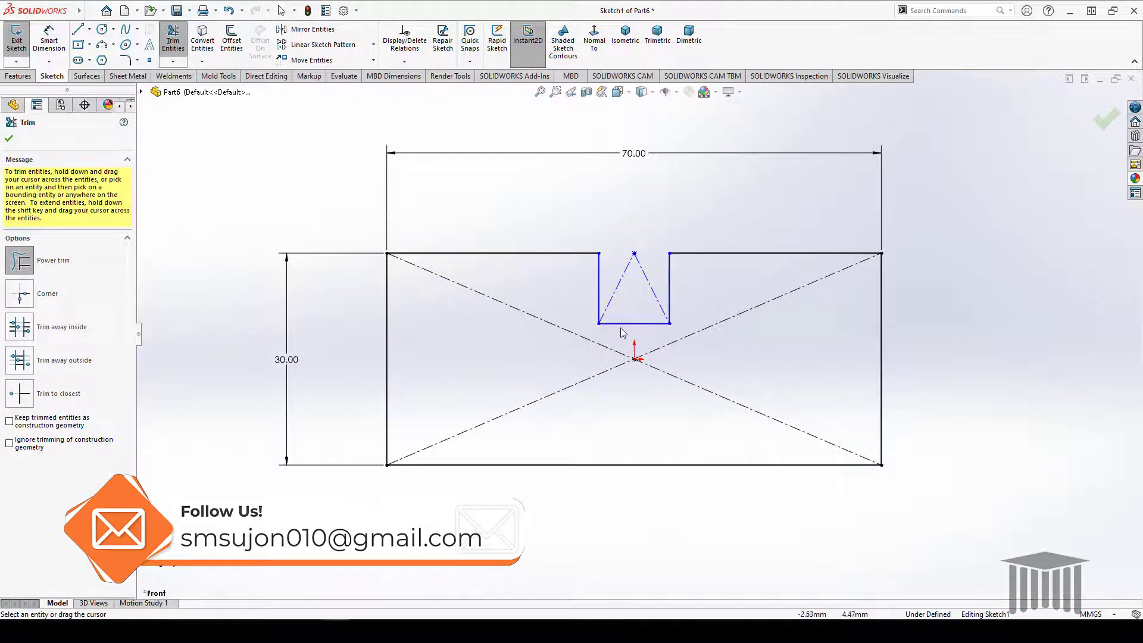
left_click(16, 135)
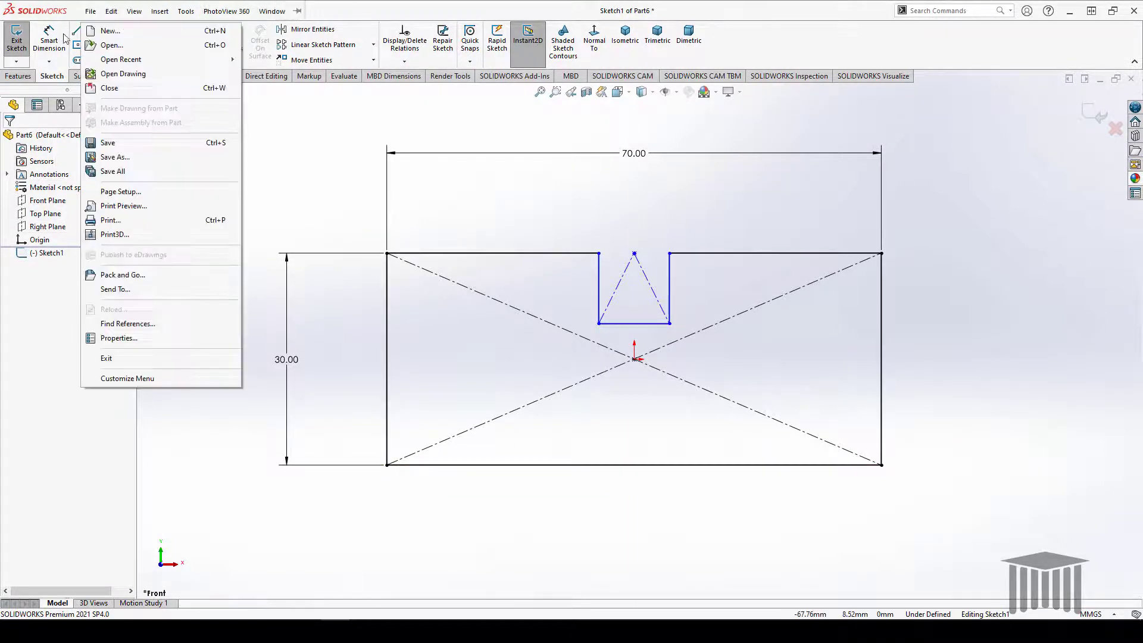
Sketch a vertical line up from the bottom edge, about 7.5 mm from the lower-left corner, and a sloping line about 11.5 mm long back to the edge.
left_click(90, 11)
left_click(78, 31)
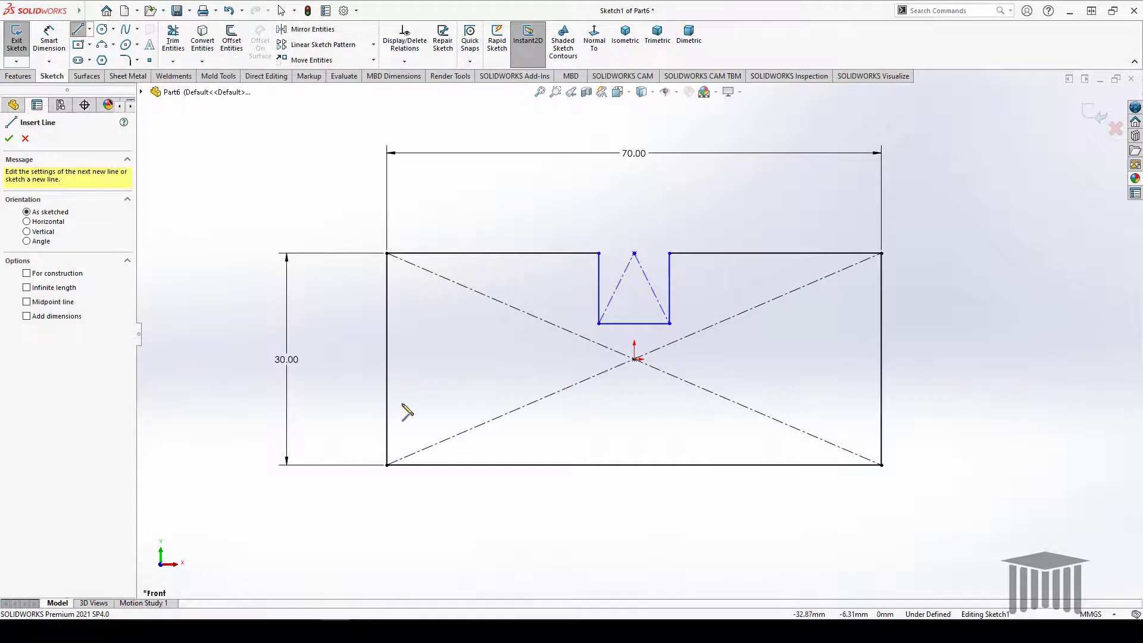
left_click(440, 465)
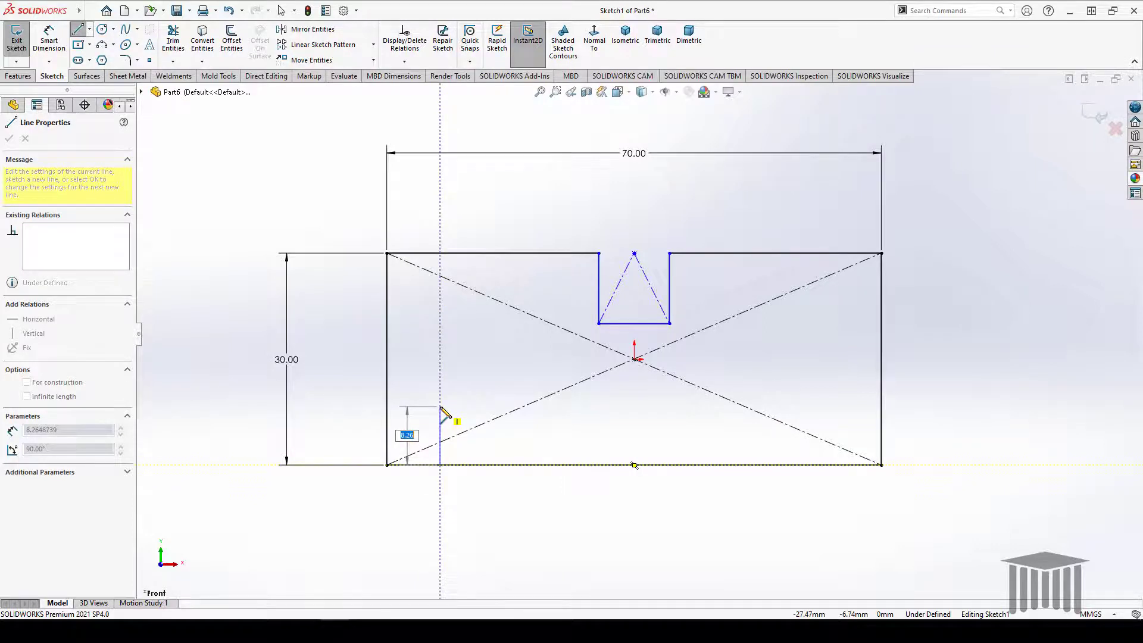
left_click(440, 412)
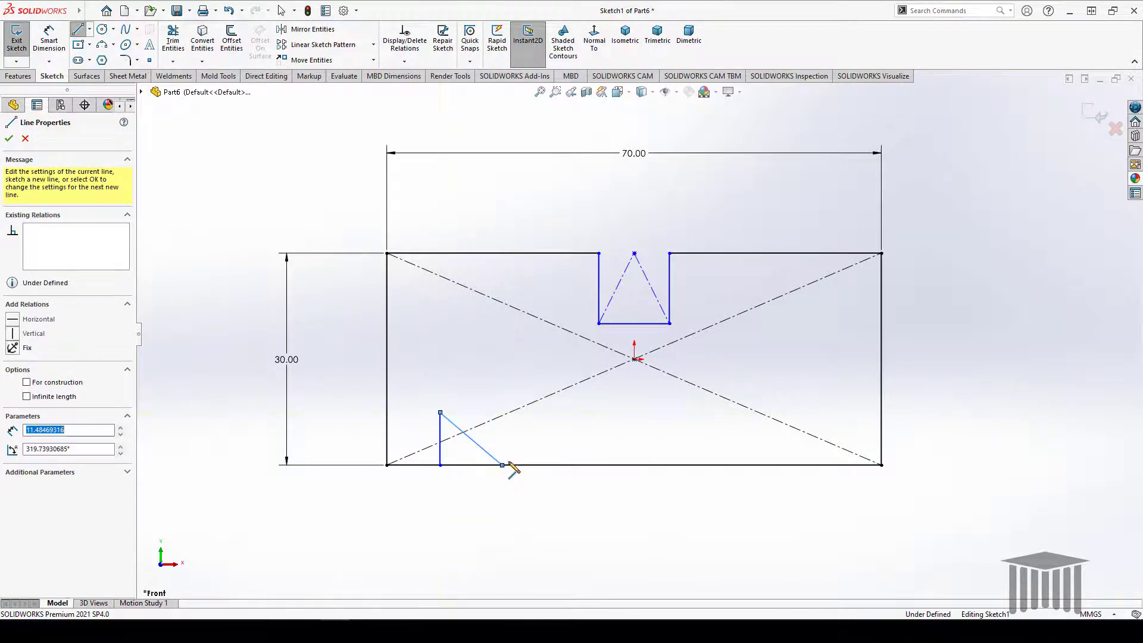
right_click(494, 354)
left_click(519, 361)
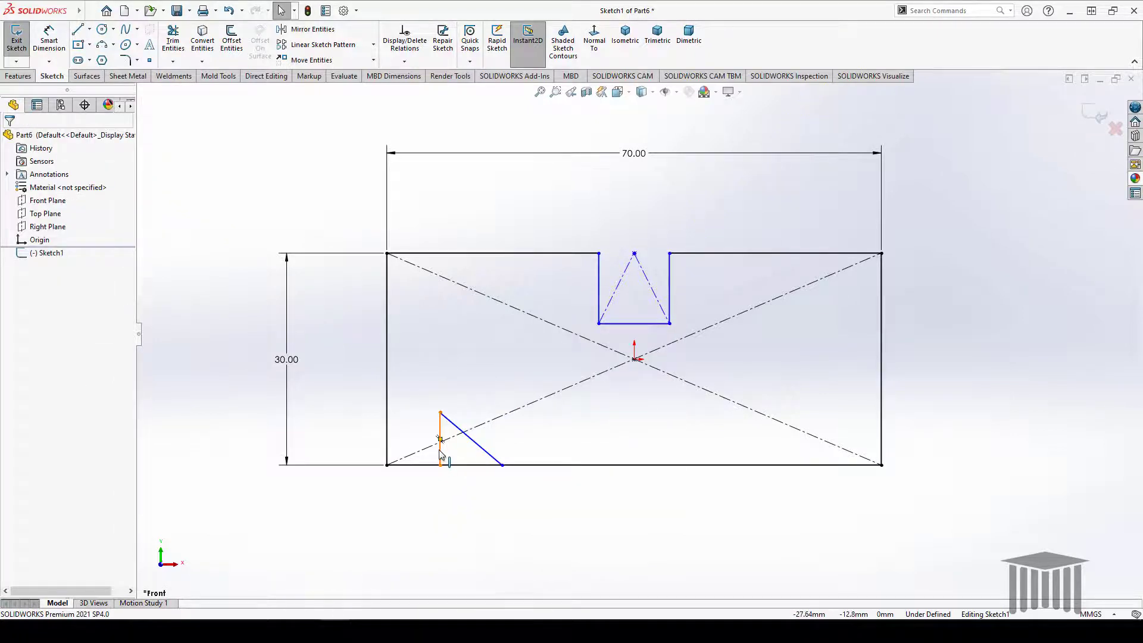
Dimension the distance from the lower-left corner to the vertical line's lower endpoint and set it to 10 mm.
left_click(48, 37)
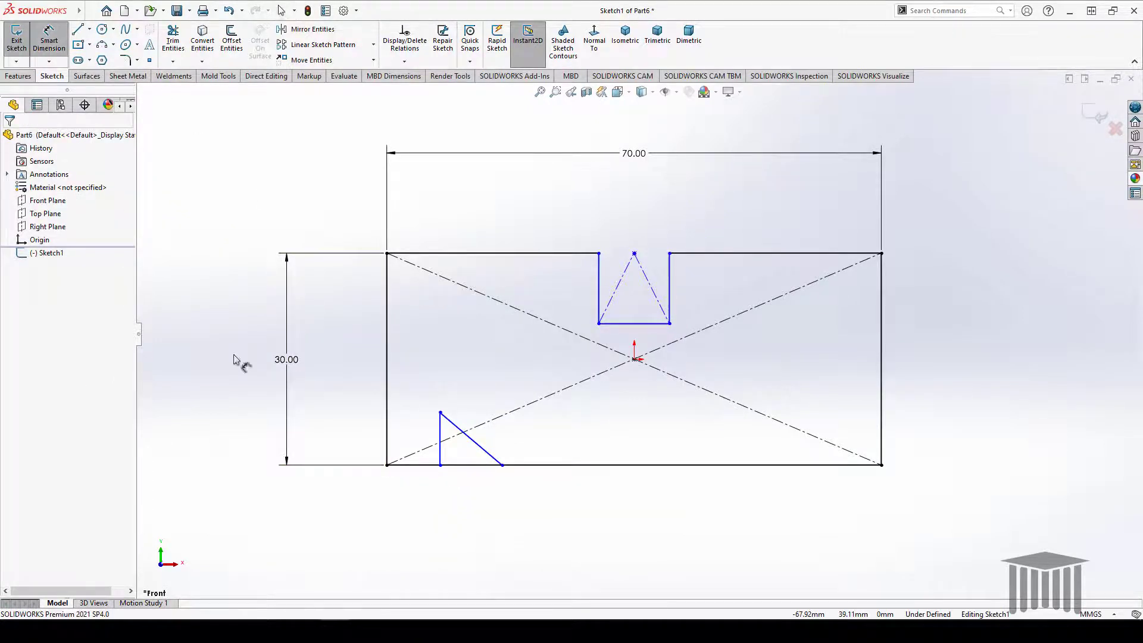
left_click(441, 465)
left_click(387, 465)
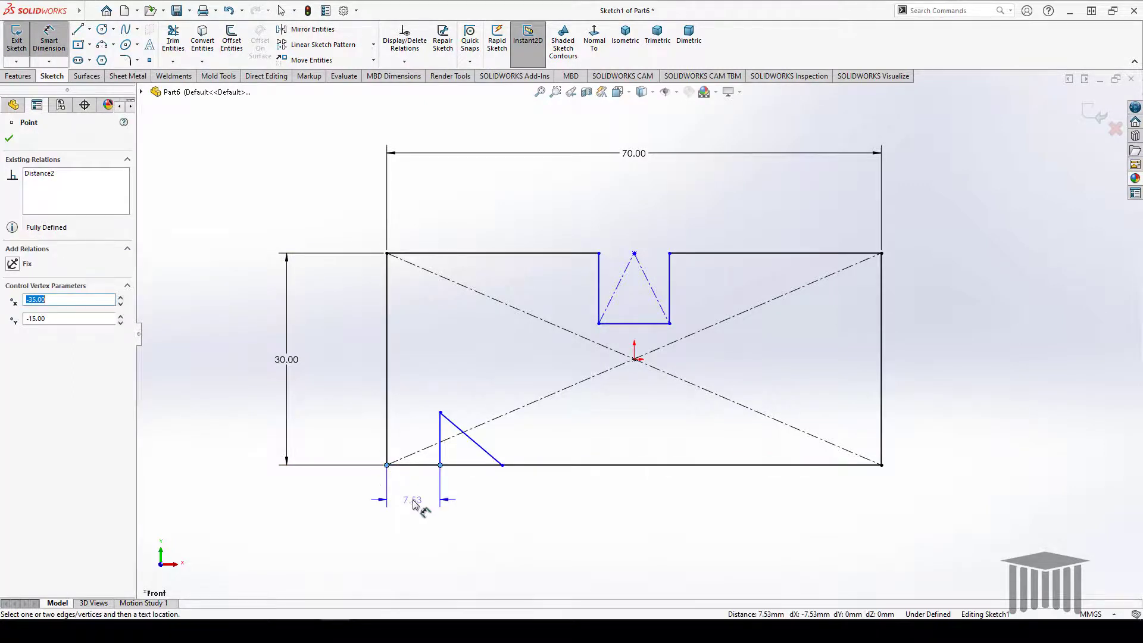
left_click(415, 502)
type("1")
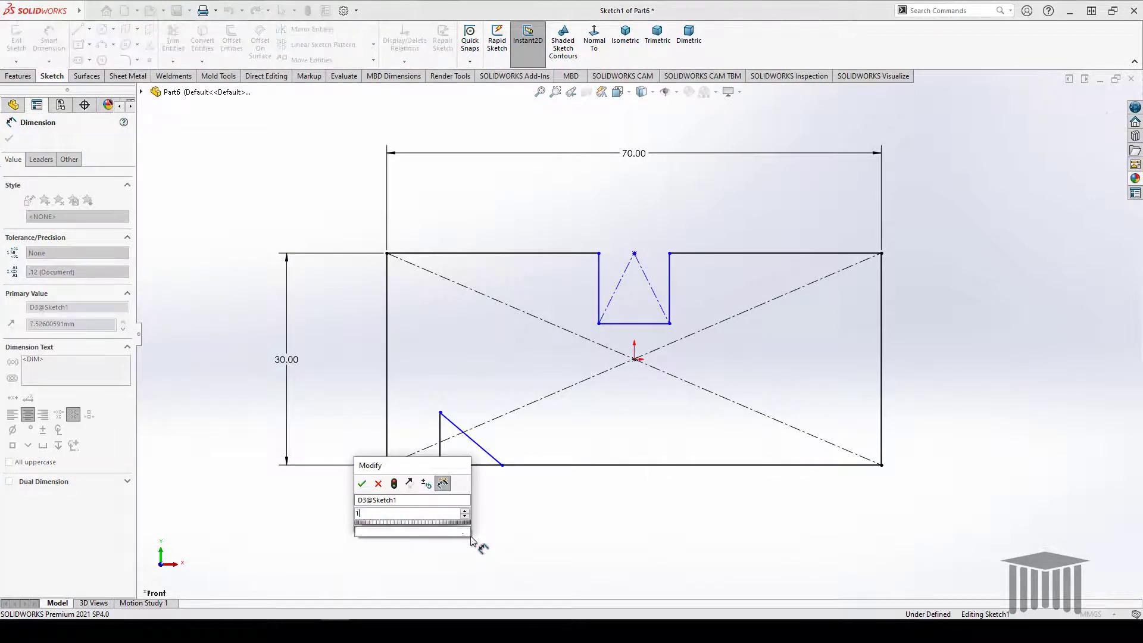
type("0")
key("Return")
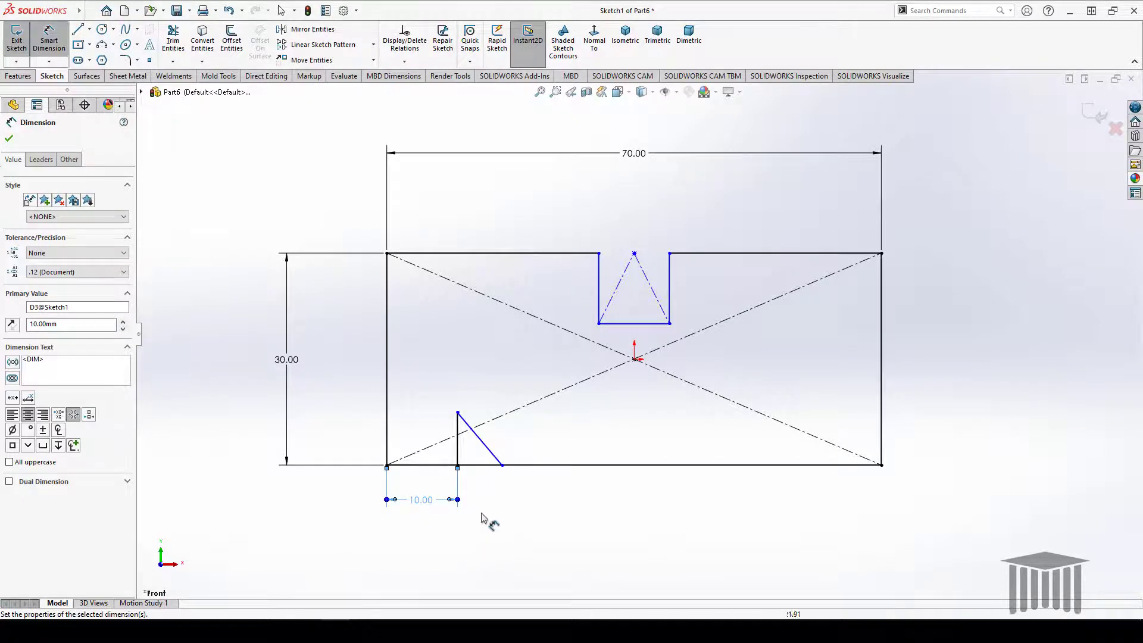
Dimension the distance along the bottom edge between the lower endpoints of the vertical and sloping lines and set it to 15 mm.
left_click(503, 467)
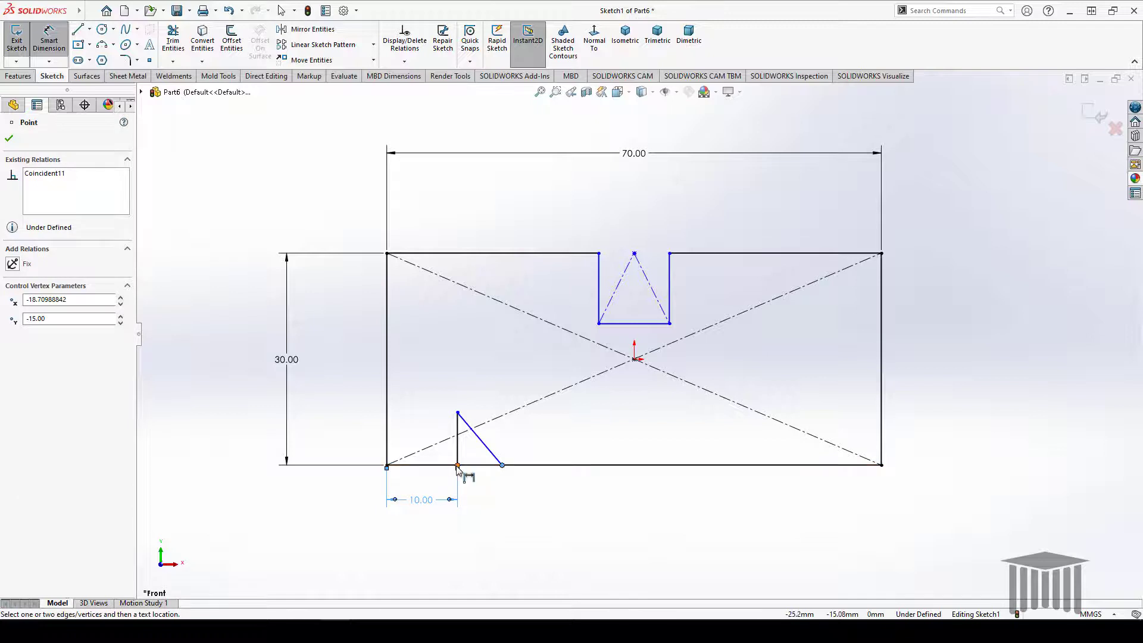
left_click(458, 468)
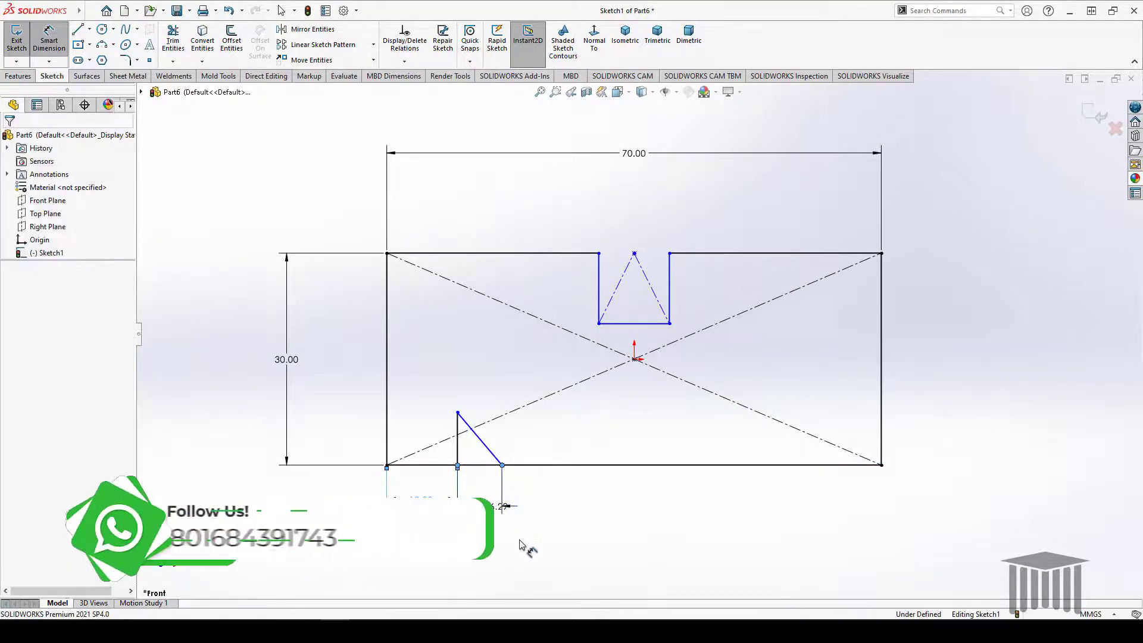
left_click(526, 547)
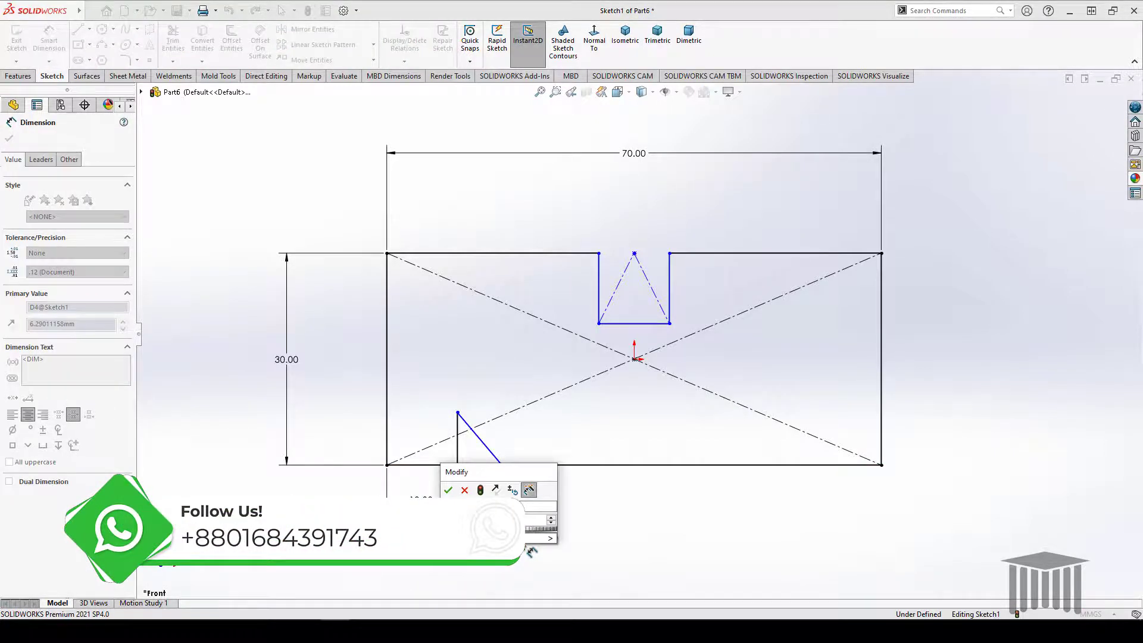
type("15")
key("Return")
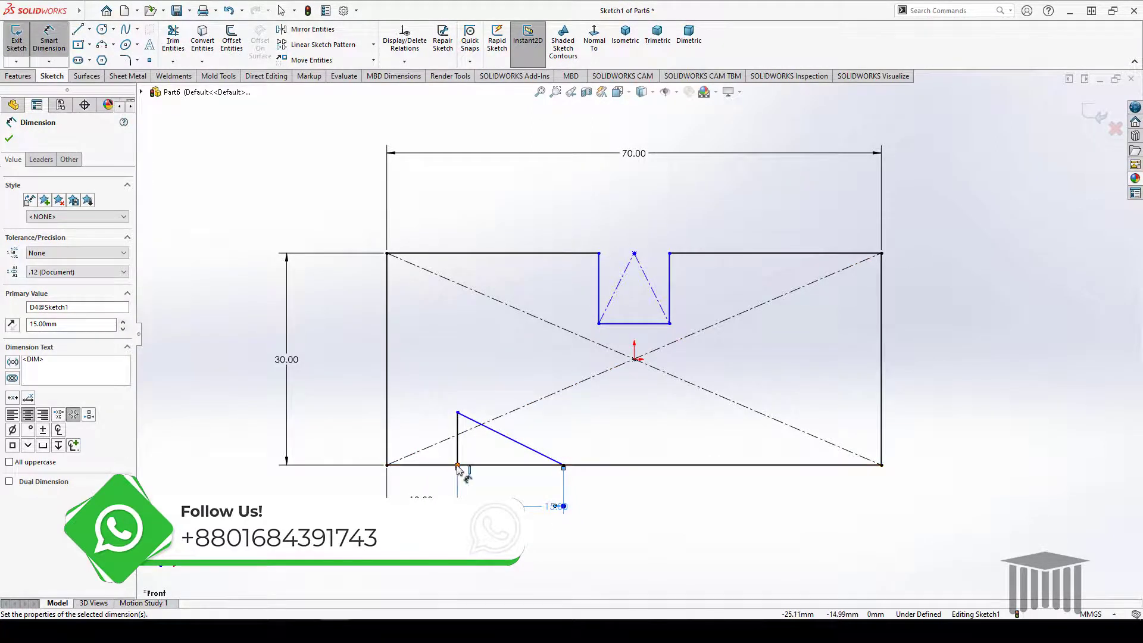
Dimension the height of the vertical line's upper endpoint above the bottom edge and set it to 10 mm.
left_click(457, 412)
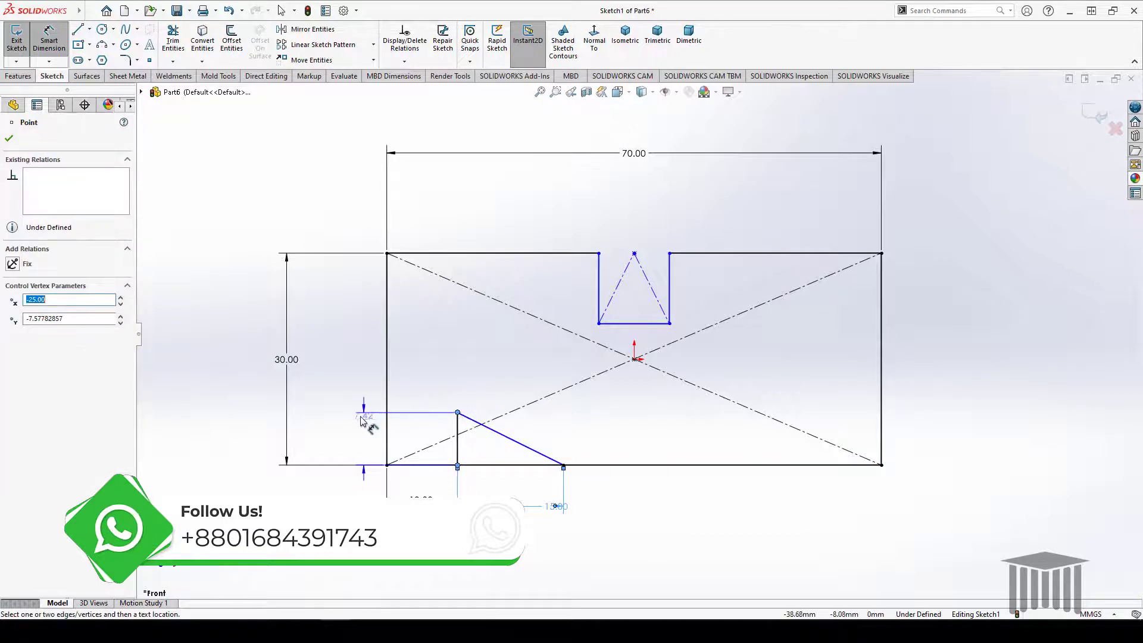
left_click(360, 421)
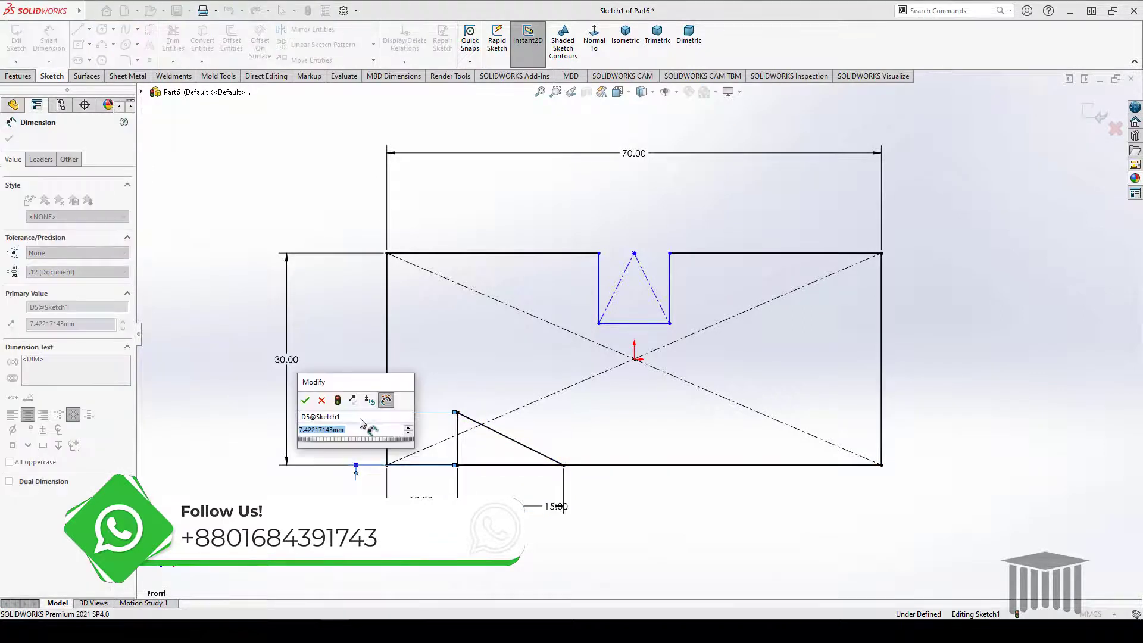
type("10")
key("Return")
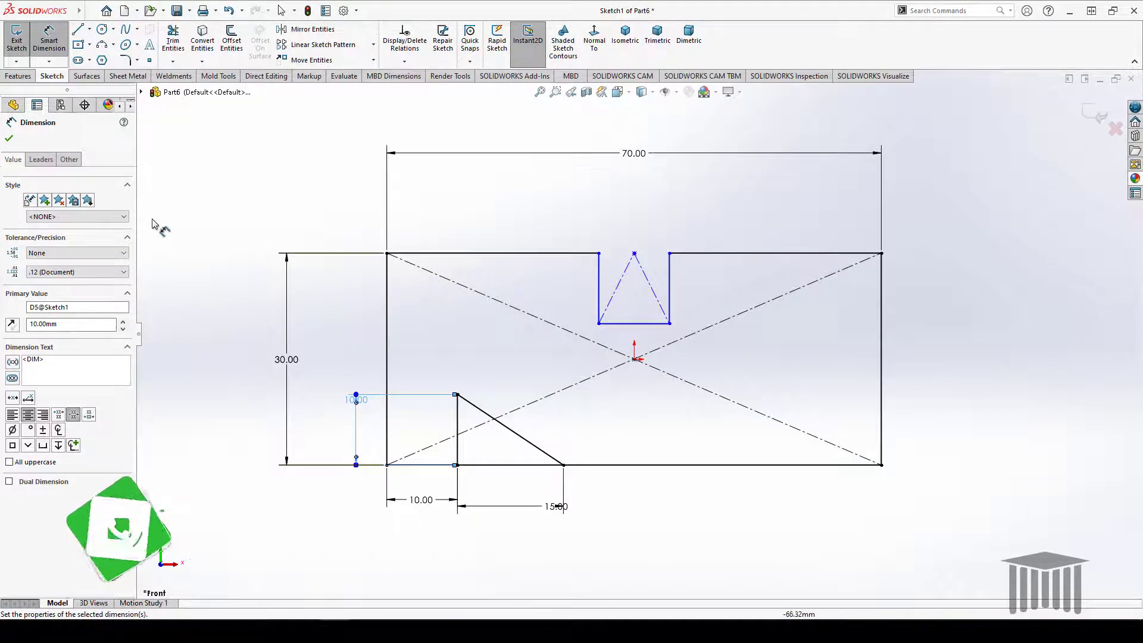
left_click(8, 139)
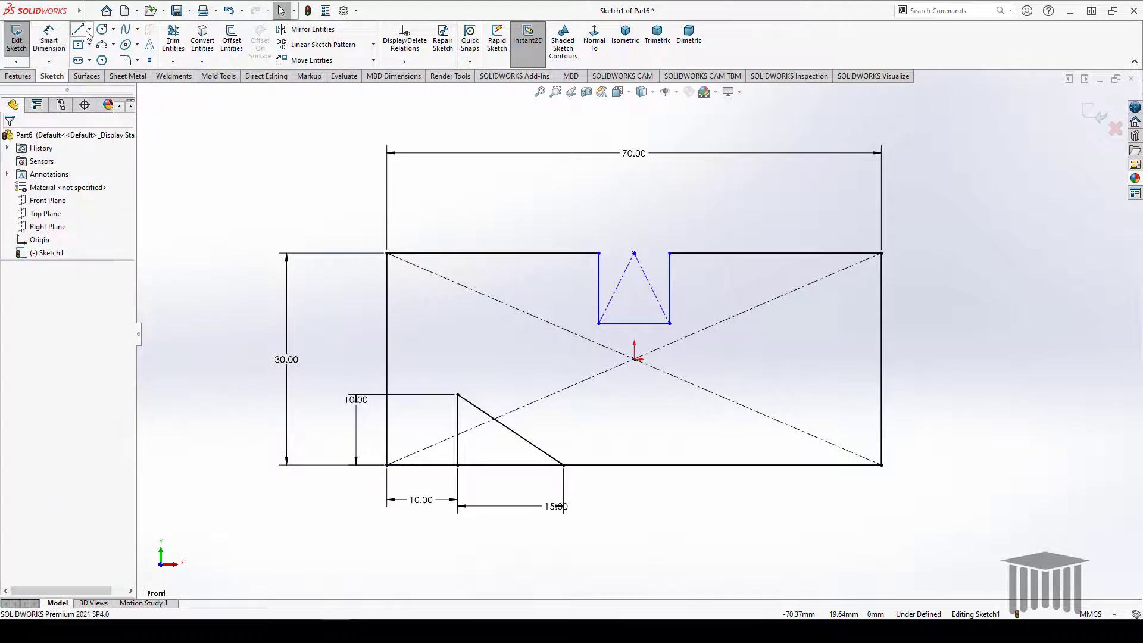
Sketch a vertical centerline about 26 mm long from the origin down past the bottom edge.
left_click(89, 28)
left_click(94, 59)
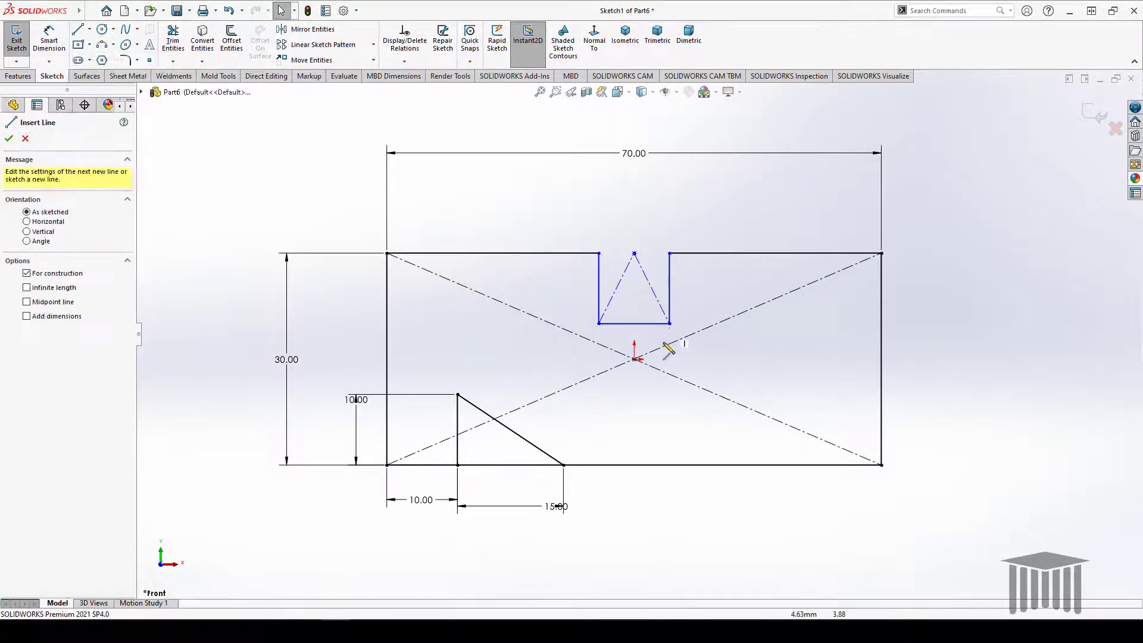
left_click(635, 359)
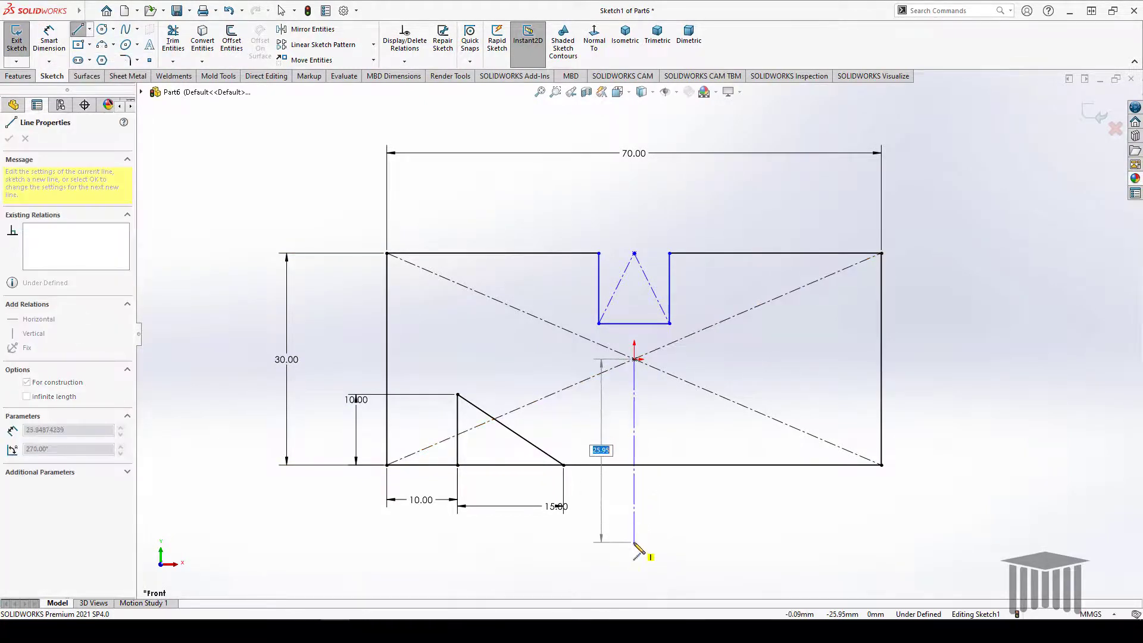
left_click(635, 542)
left_click(9, 139)
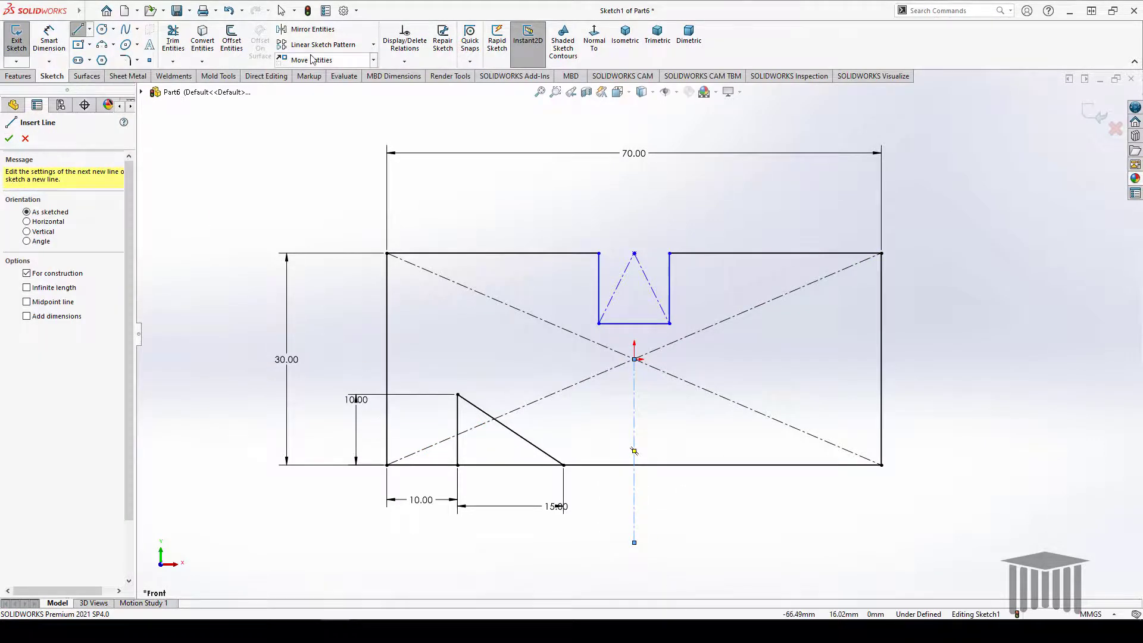
Mirror the sloping line and the short vertical line of the lower-left cutout about the vertical centerline.
left_click(312, 29)
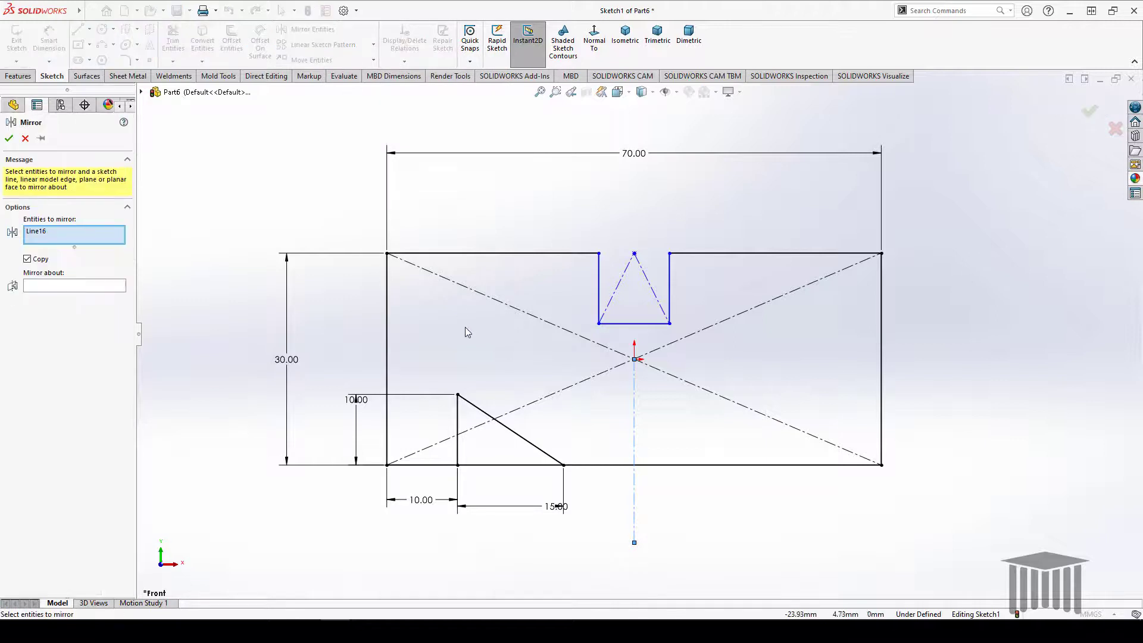
left_click(646, 465)
left_click(530, 449)
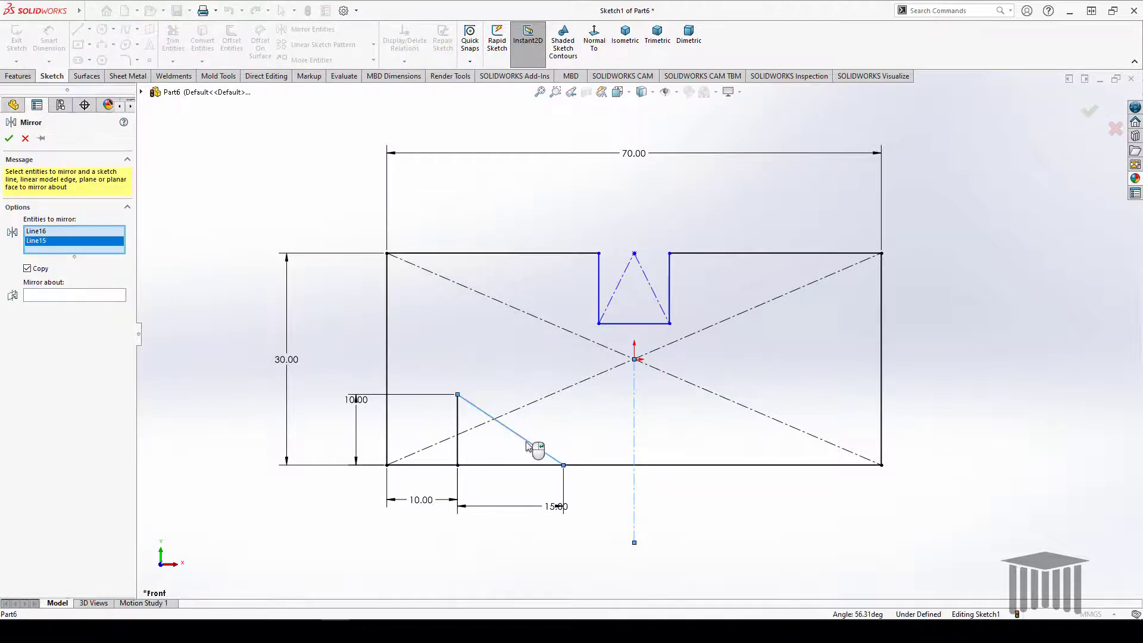
left_click(460, 452)
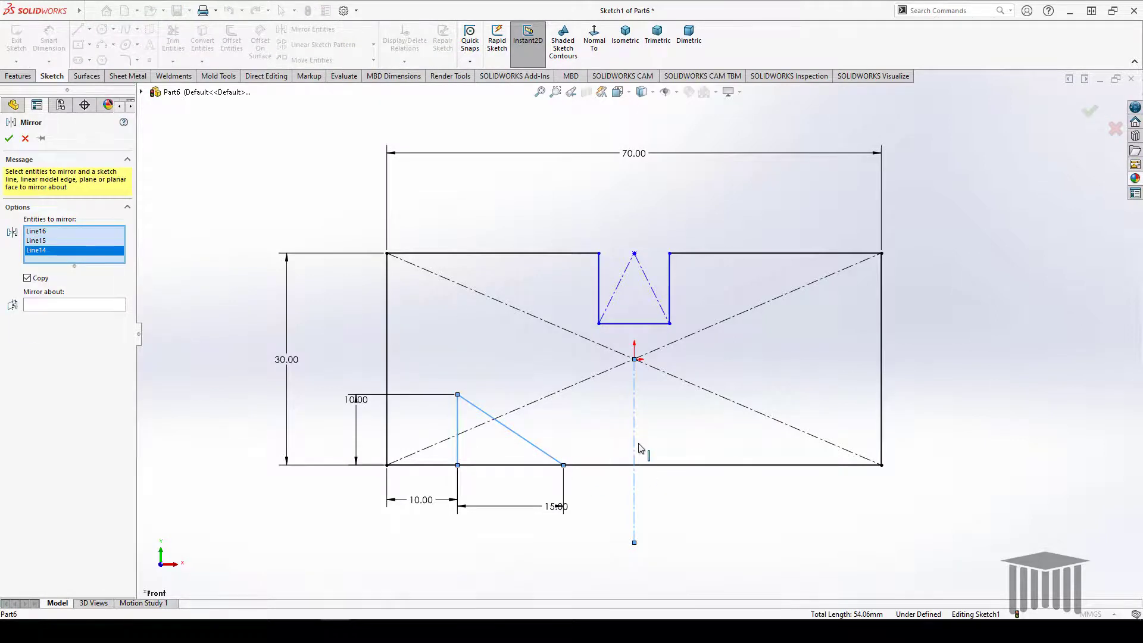
left_click(72, 305)
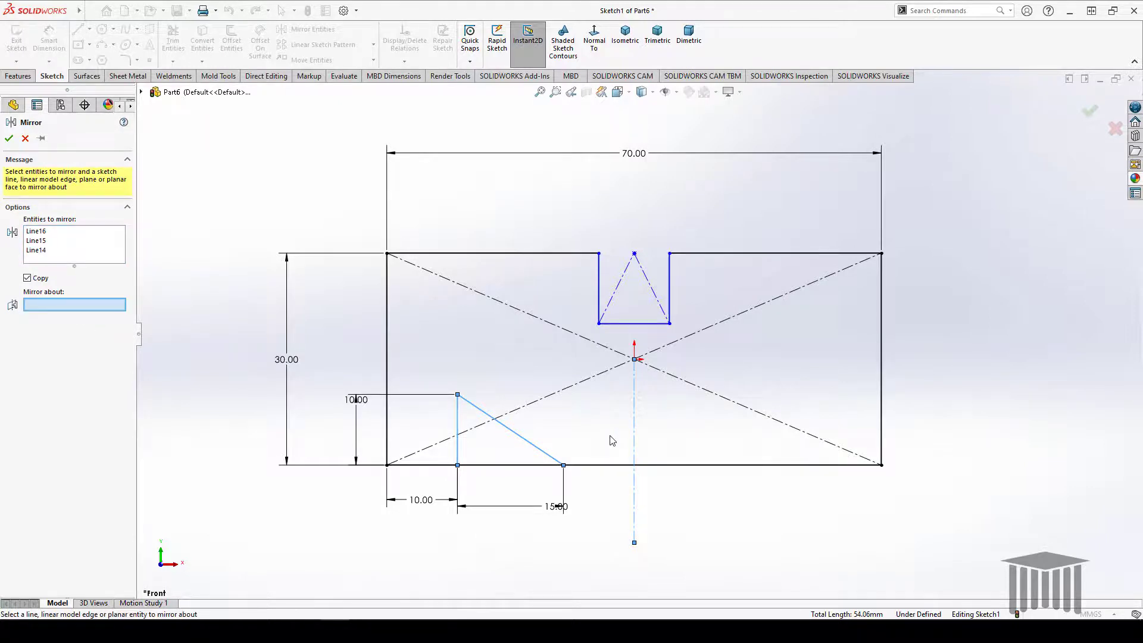
left_click(634, 429)
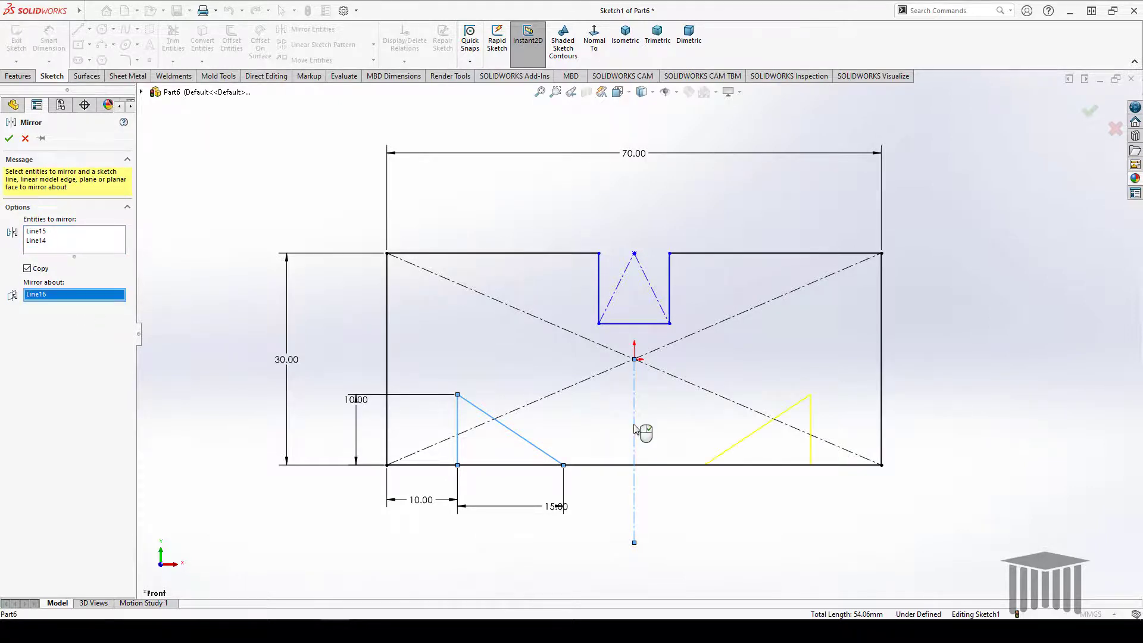
left_click(9, 138)
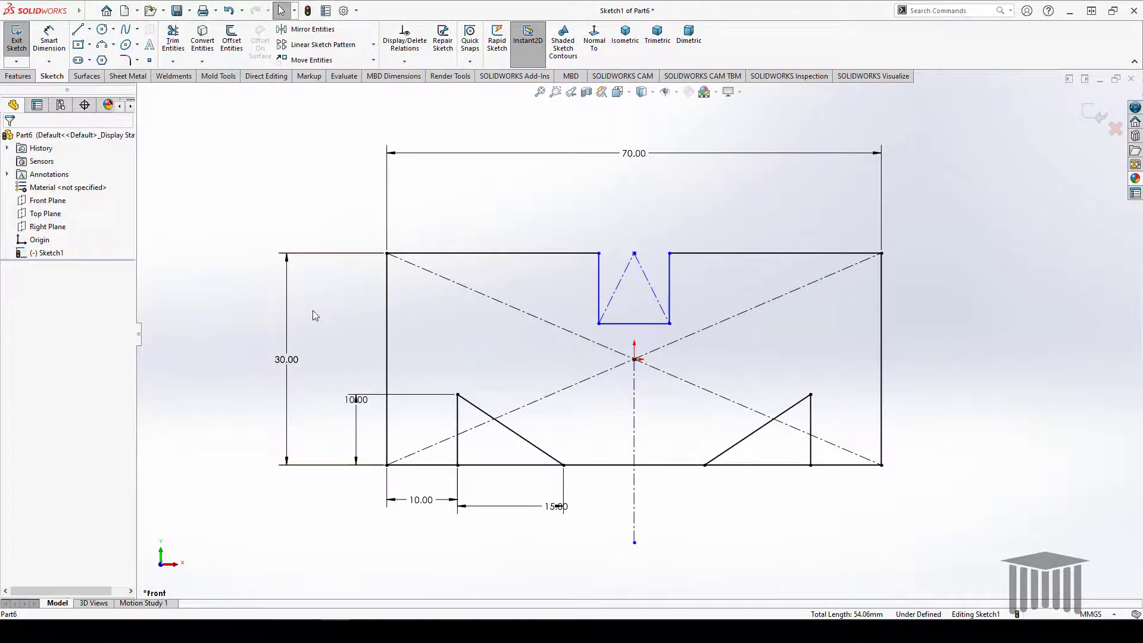
Trim the bottom edge segments beneath both triangular cutouts to open them.
left_click(173, 37)
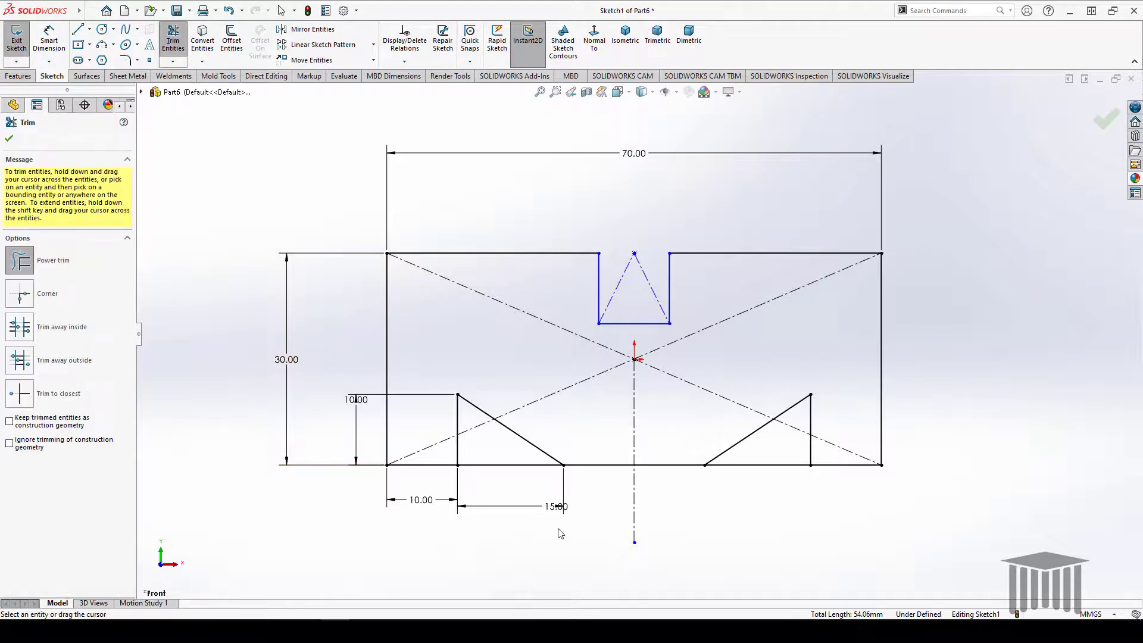
left_click_drag(520, 491, 497, 455)
left_click_drag(768, 479, 773, 448)
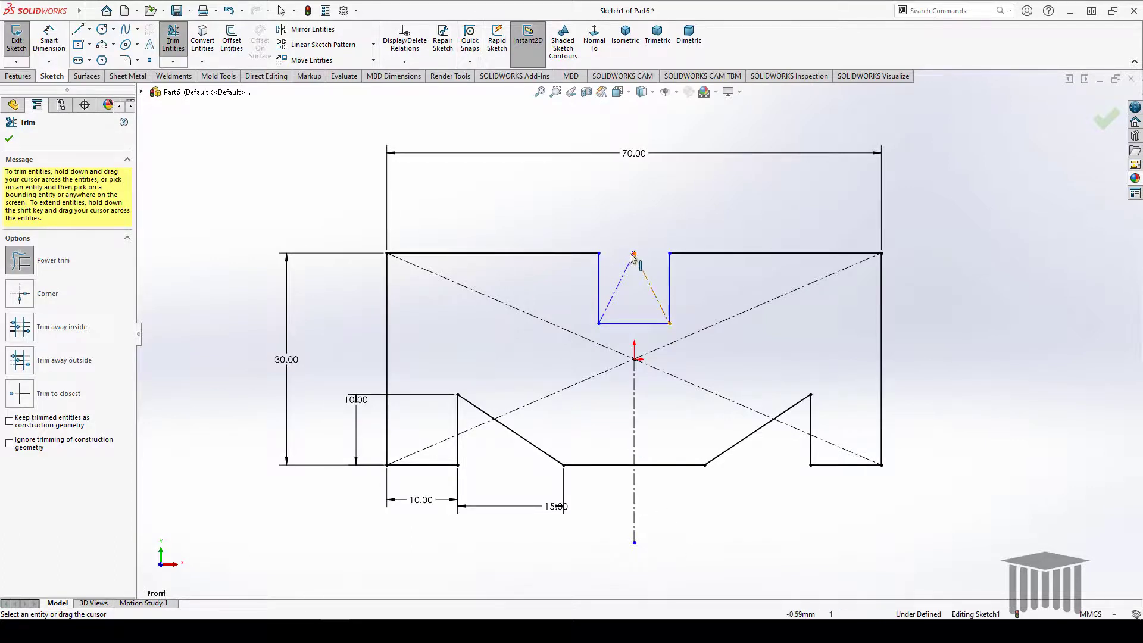
left_click(9, 140)
Dimension the top notch's depth between its floor and the top edge, at 10 mm.
left_click(49, 39)
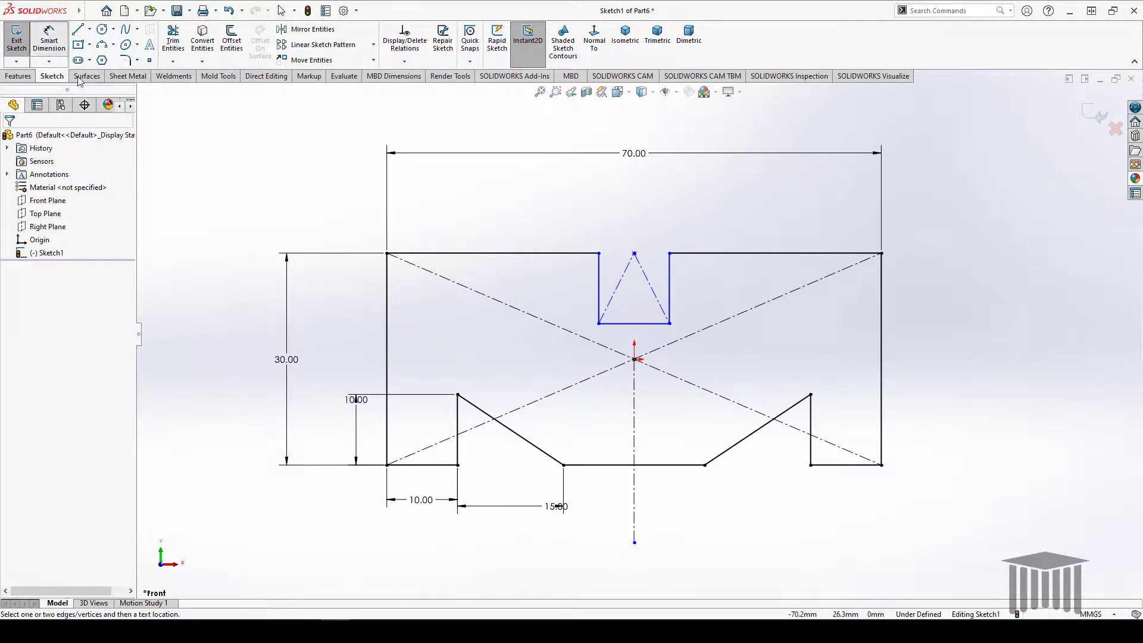
left_click(671, 286)
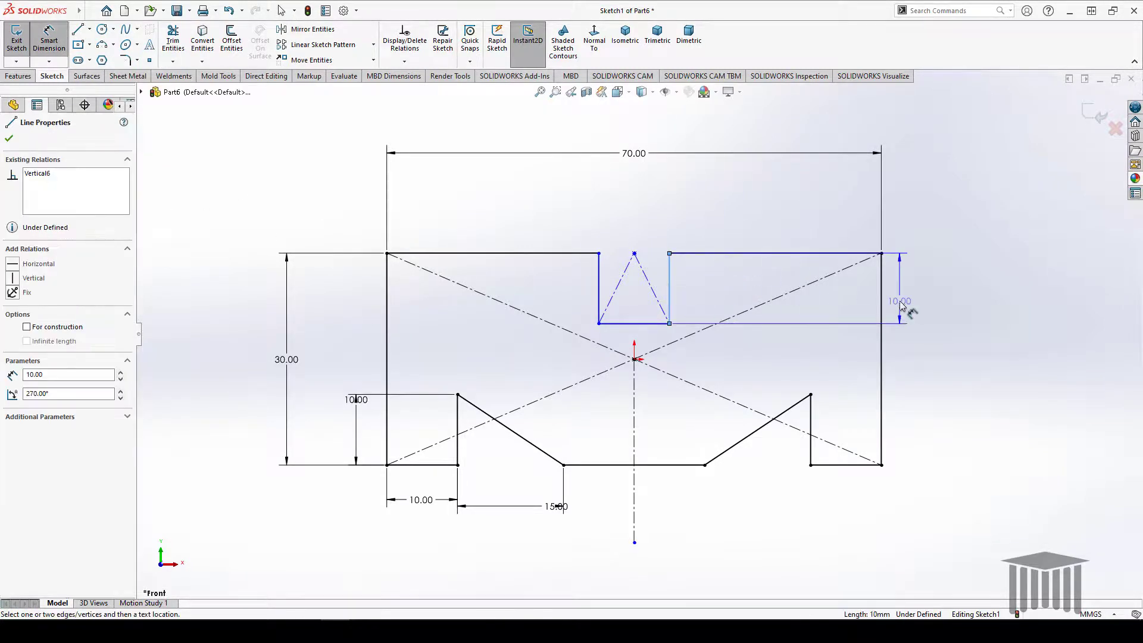
left_click(928, 313)
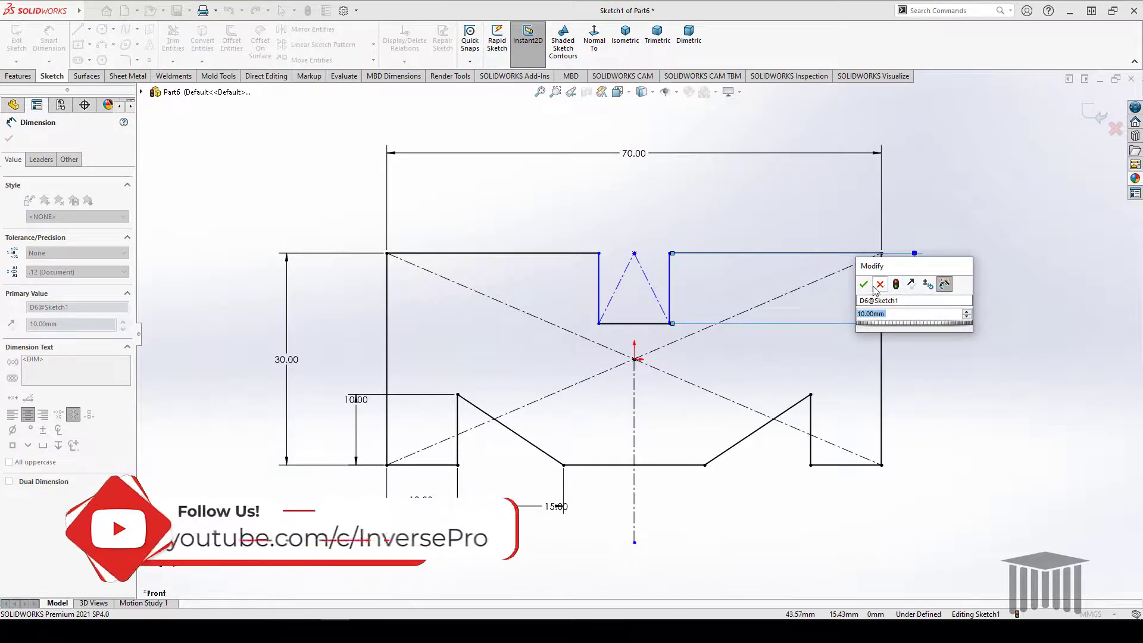
key("Return")
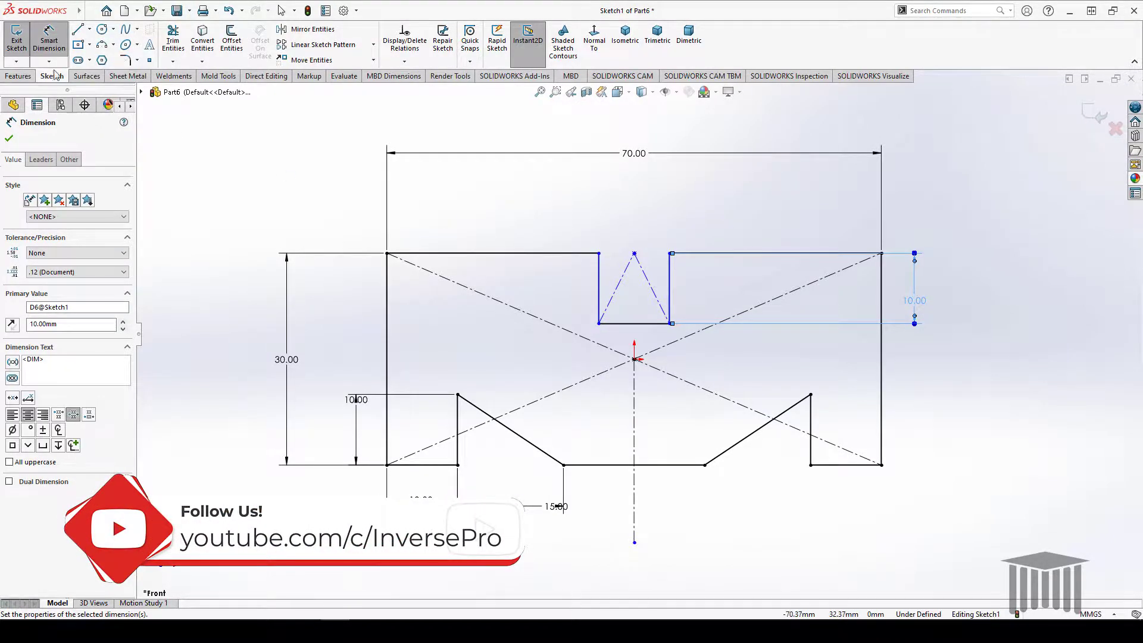
Add an Equal relation between the two vertical sides of the top notch.
left_click(670, 289)
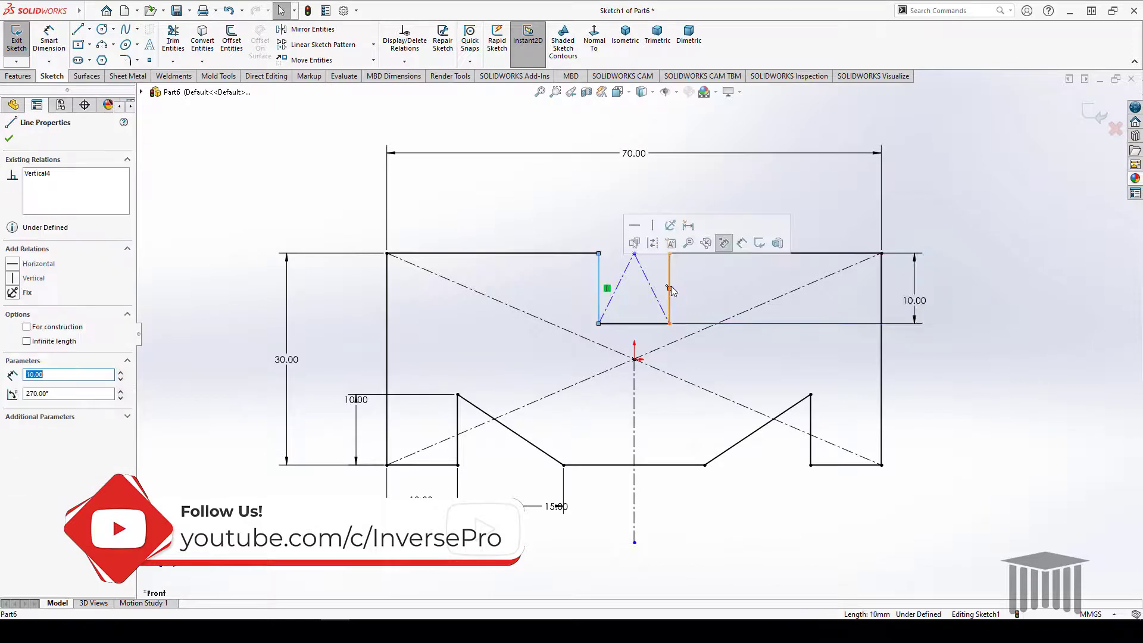
left_click(669, 273, "ctrl")
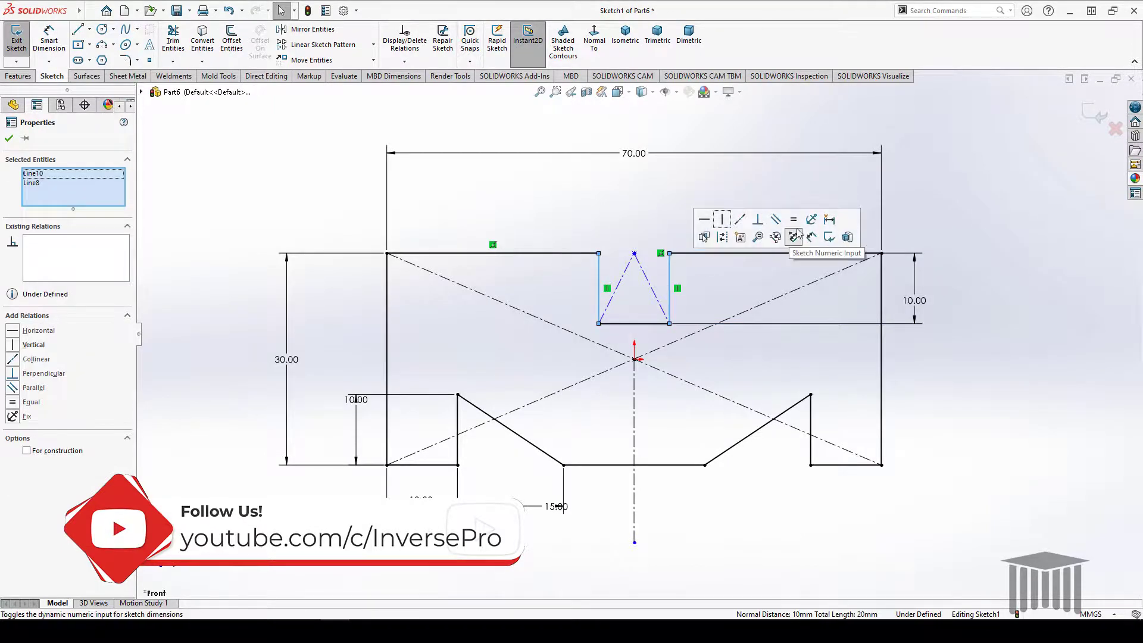
left_click(794, 221)
left_click(984, 200)
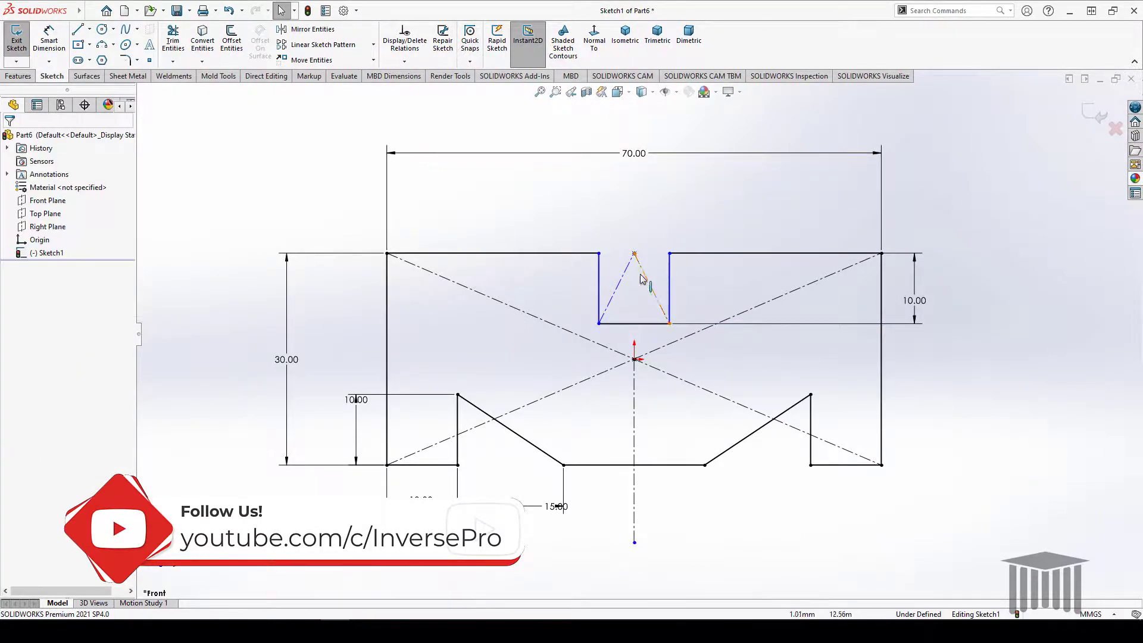
Select the right vertical side of the top notch.
left_click(670, 286)
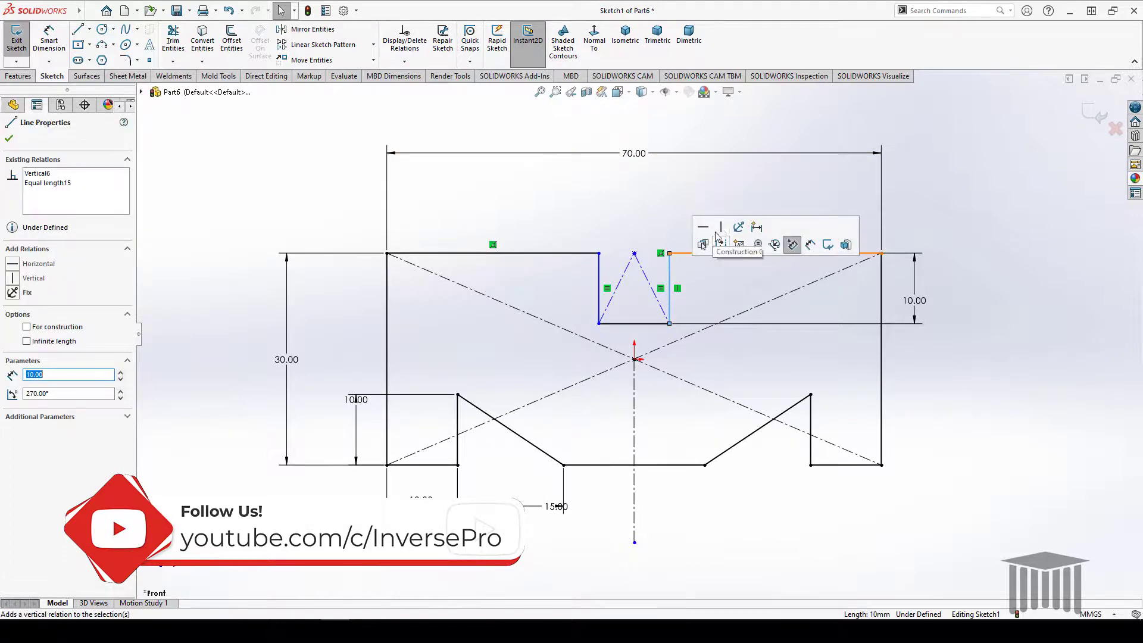